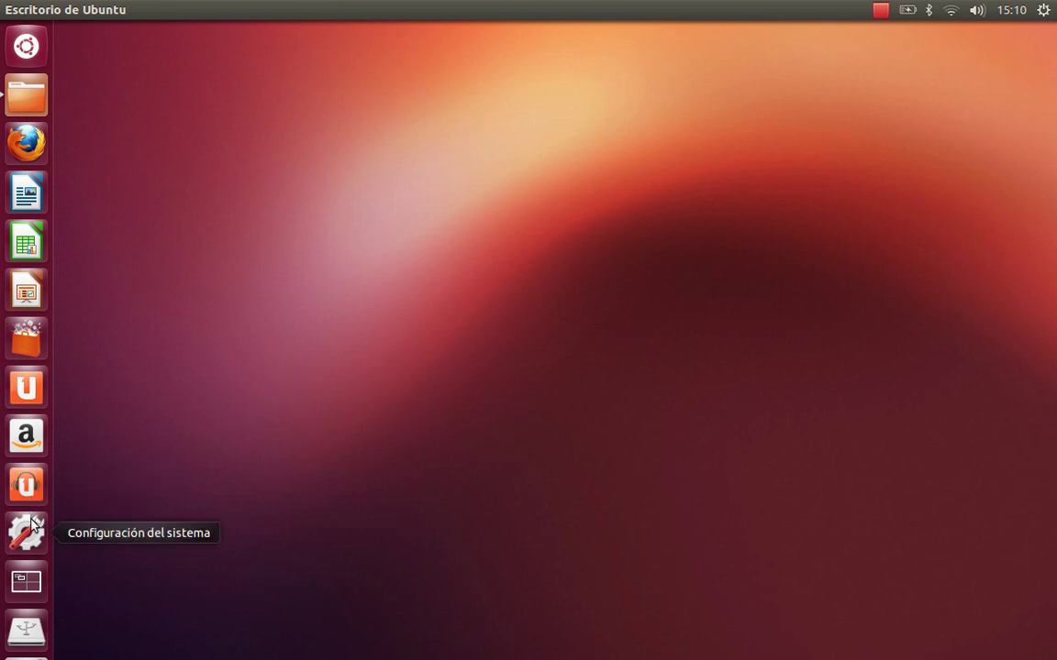
Show the overview of all desktop workspaces and return to the current desktop
left_click(25, 577)
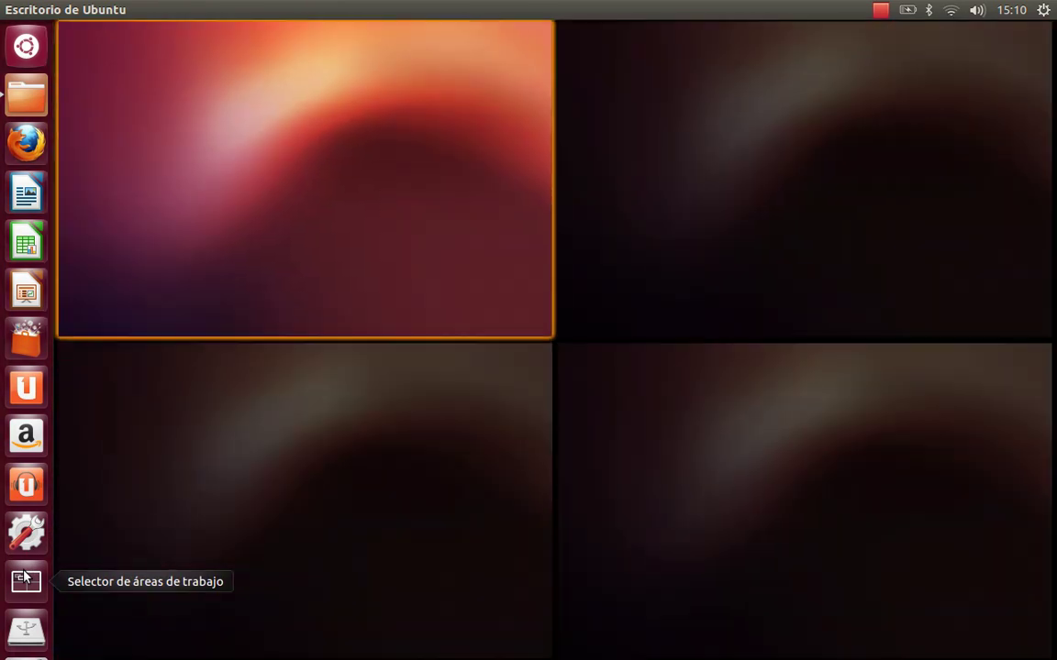
left_click(25, 577)
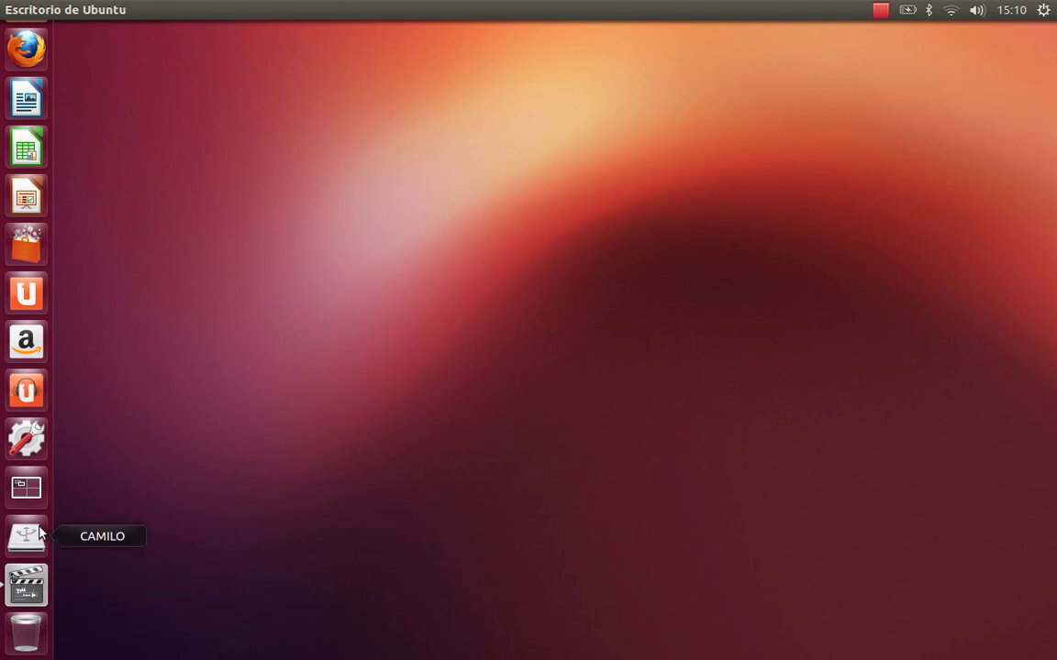
mouse_move(36, 583)
left_mouse_down()
mouse_move(81, 572)
mouse_move(55, 300)
mouse_move(16, 221)
mouse_move(33, 136)
mouse_move(73, 404)
mouse_move(68, 631)
mouse_move(40, 641)
mouse_move(36, 563)
mouse_move(33, 593)
left_mouse_up()
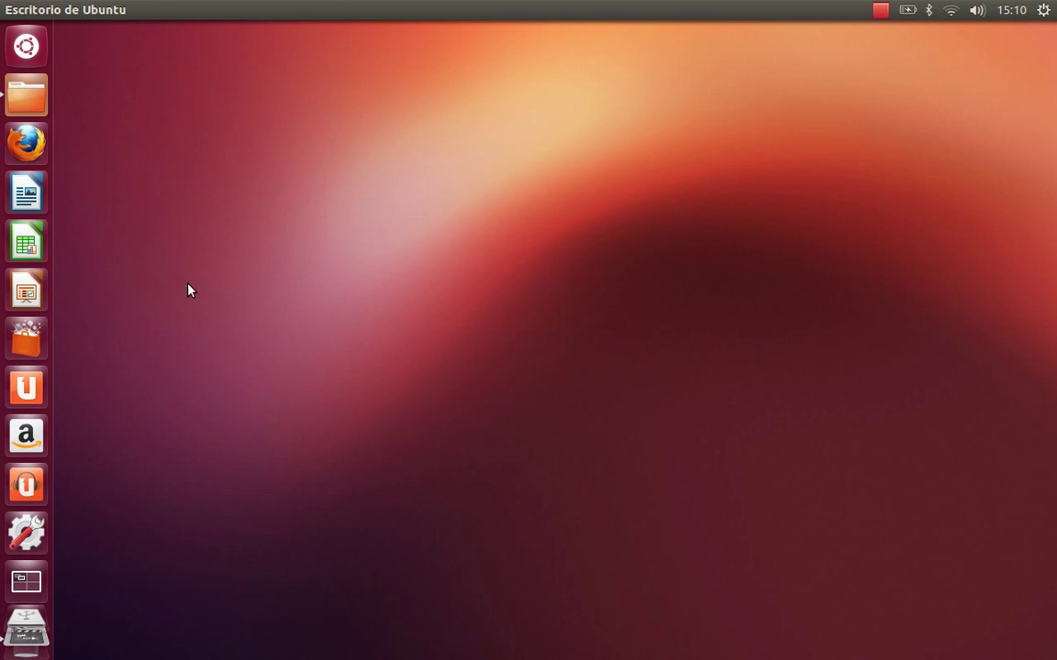
key("XF86AudioRaiseVolume")
Create a new folder on the desktop, keeping the default name Carpeta sin título
right_click(234, 112)
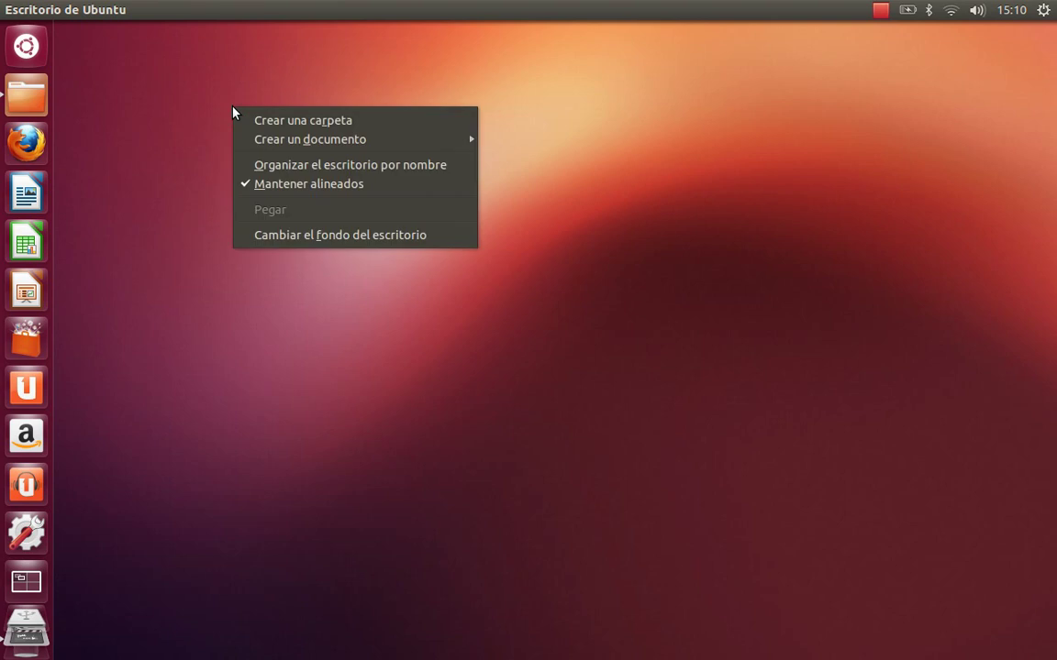
left_click(435, 122)
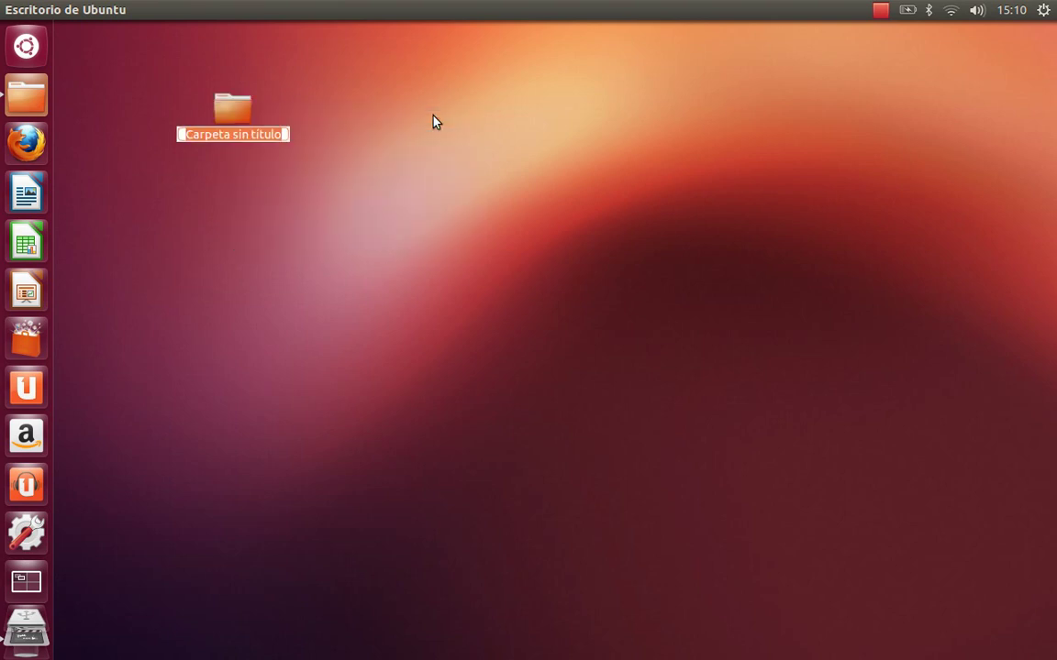
type("dd")
key("BackSpace")
key("BackSpace")
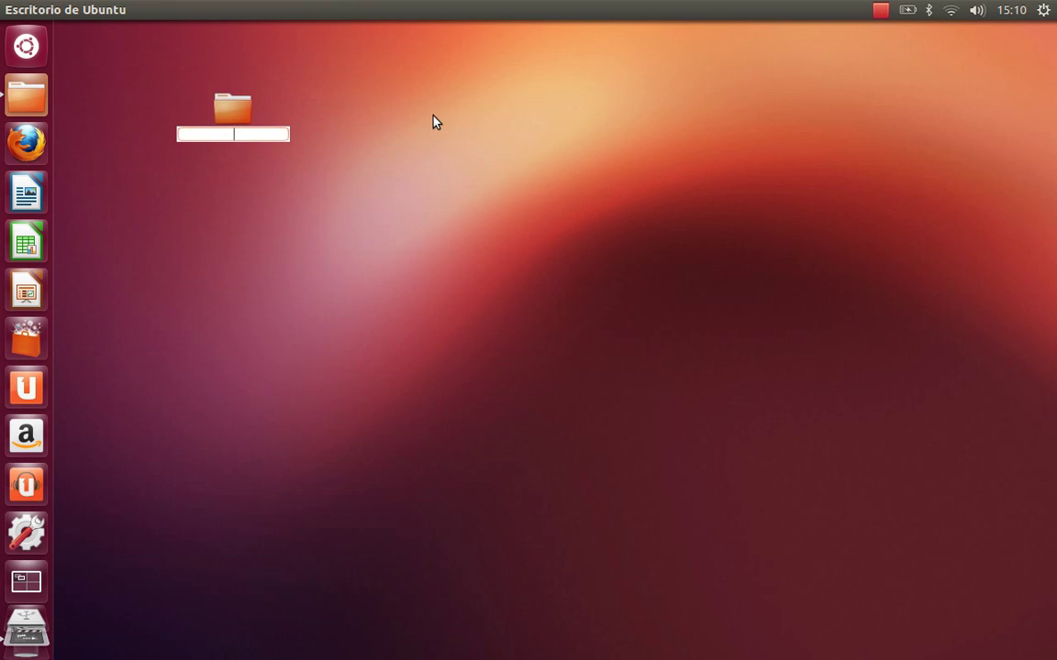
key("Escape")
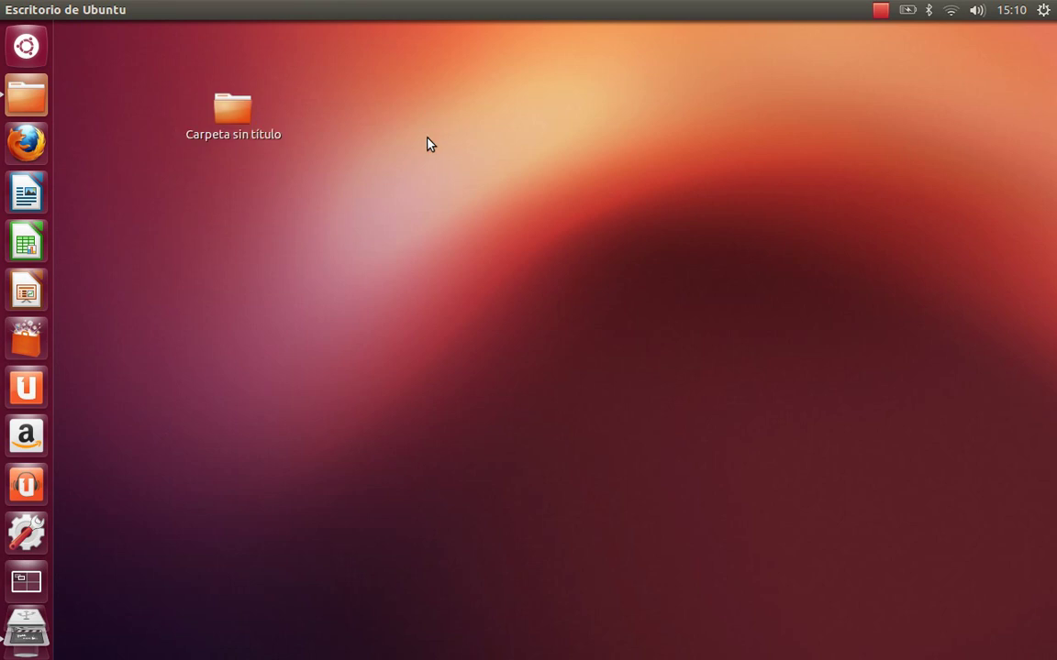
Rename the new desktop folder to fhweh
right_click(230, 128)
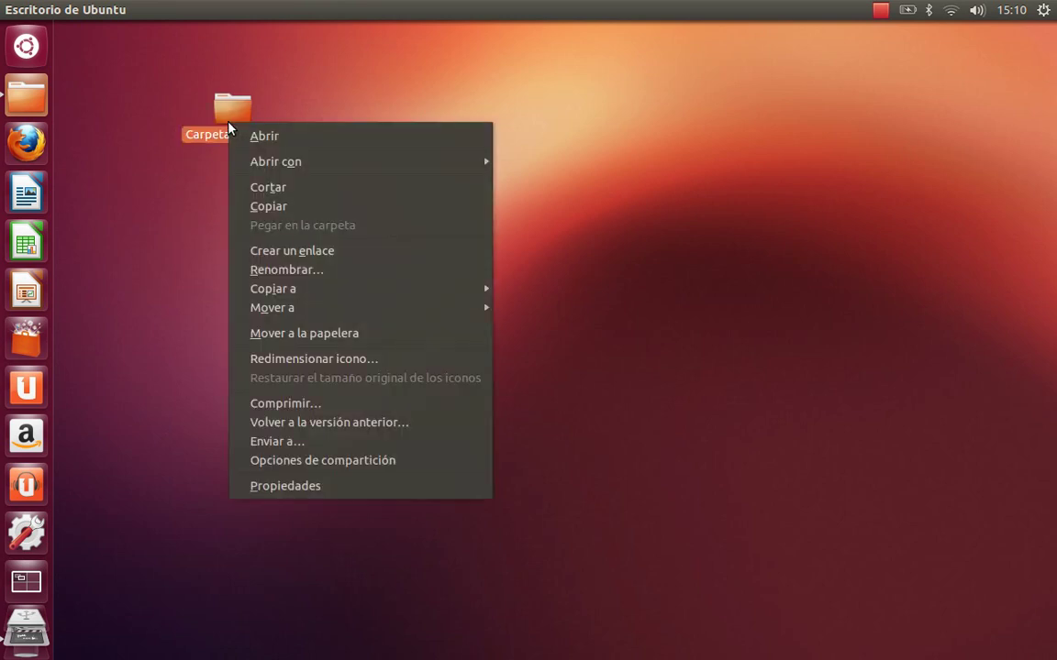
left_click(371, 271)
type("fhweh")
key("Return")
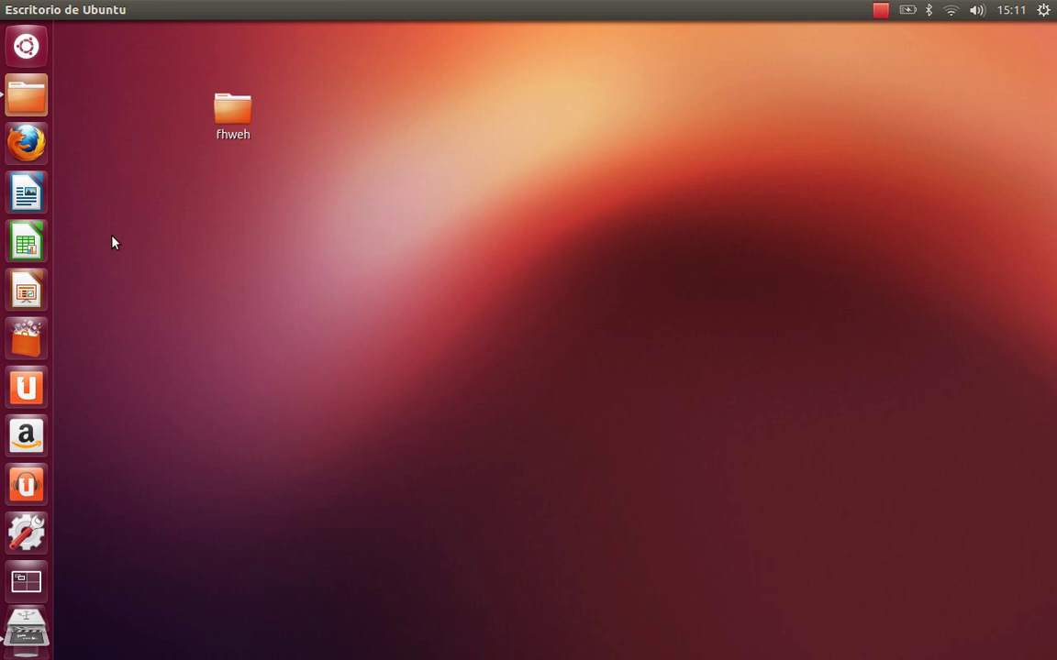
Rename the desktop folder to con
right_click(244, 118)
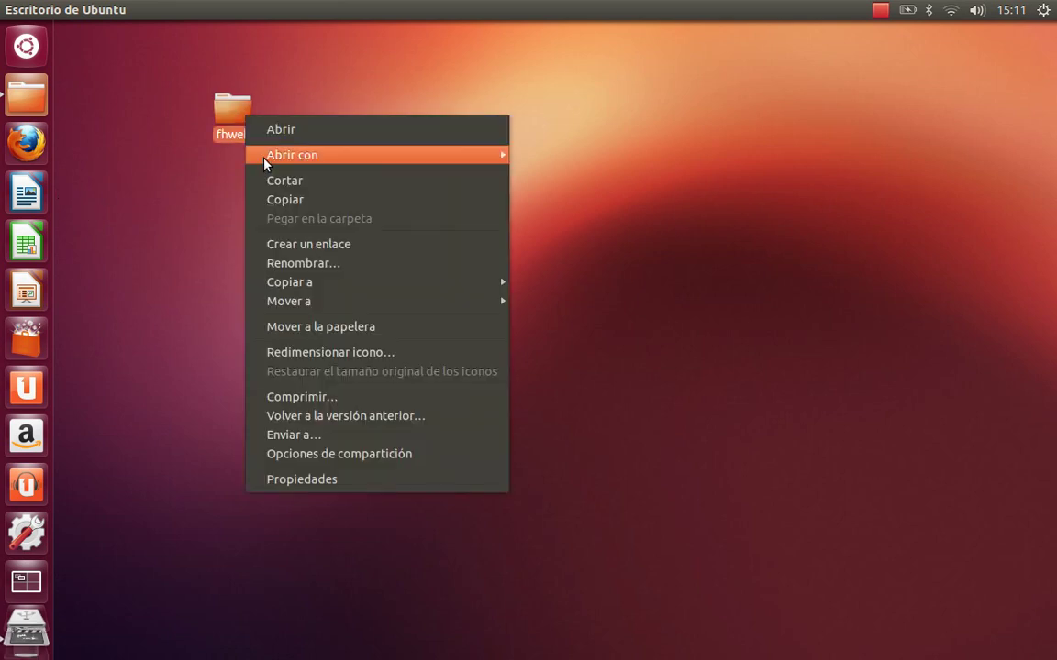
left_click(317, 264)
type("con")
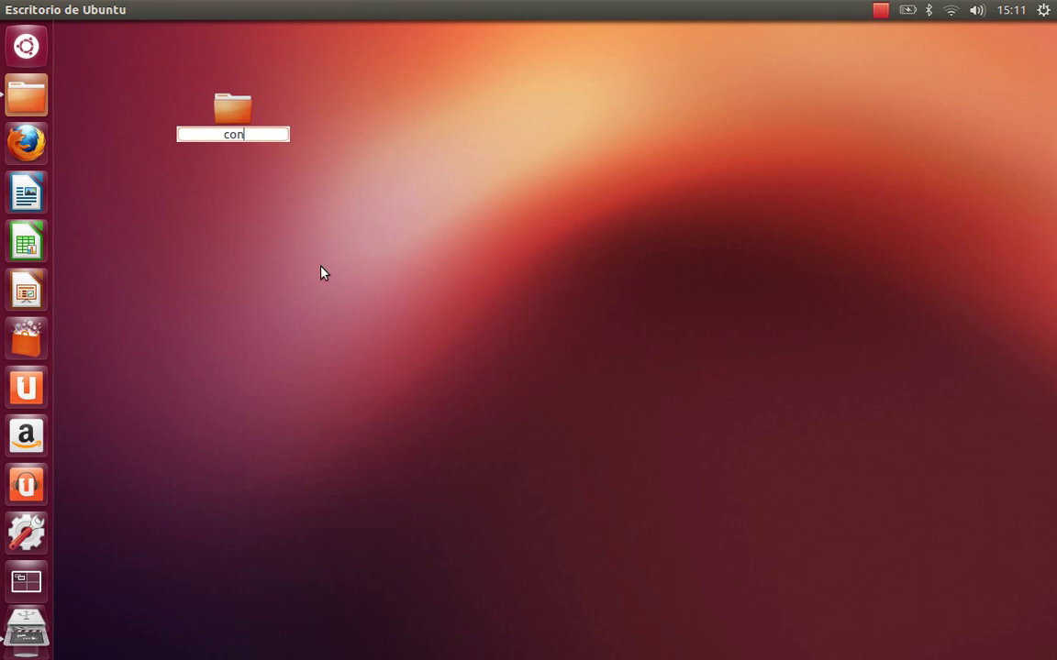
key("Return")
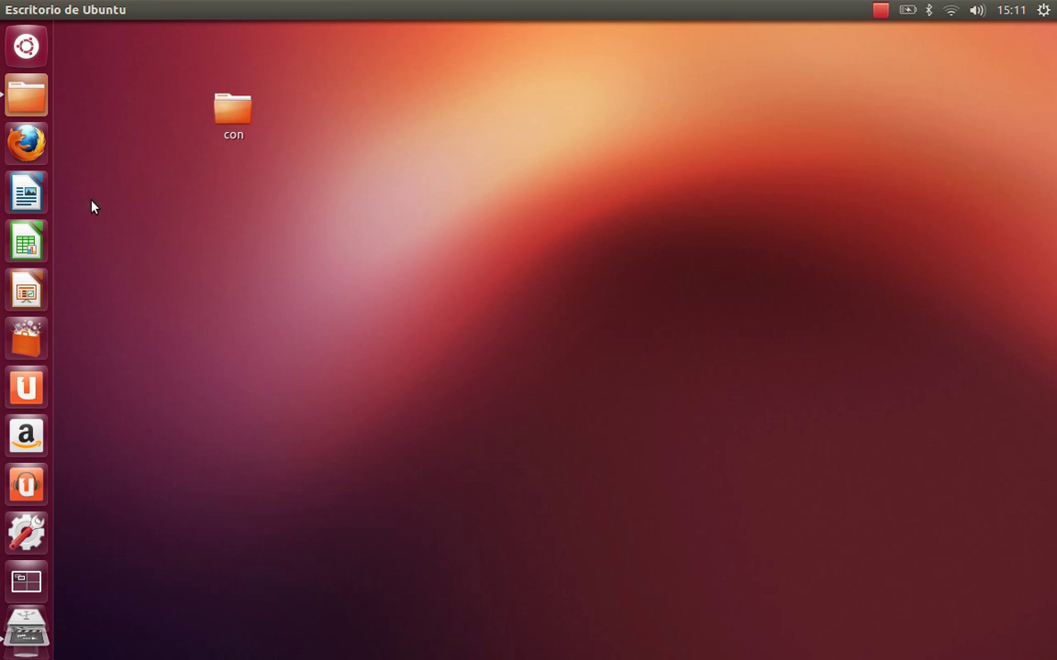
Show the computer's system details summary (Acerca de este equipo) and move its window slightly higher
left_click(1050, 8)
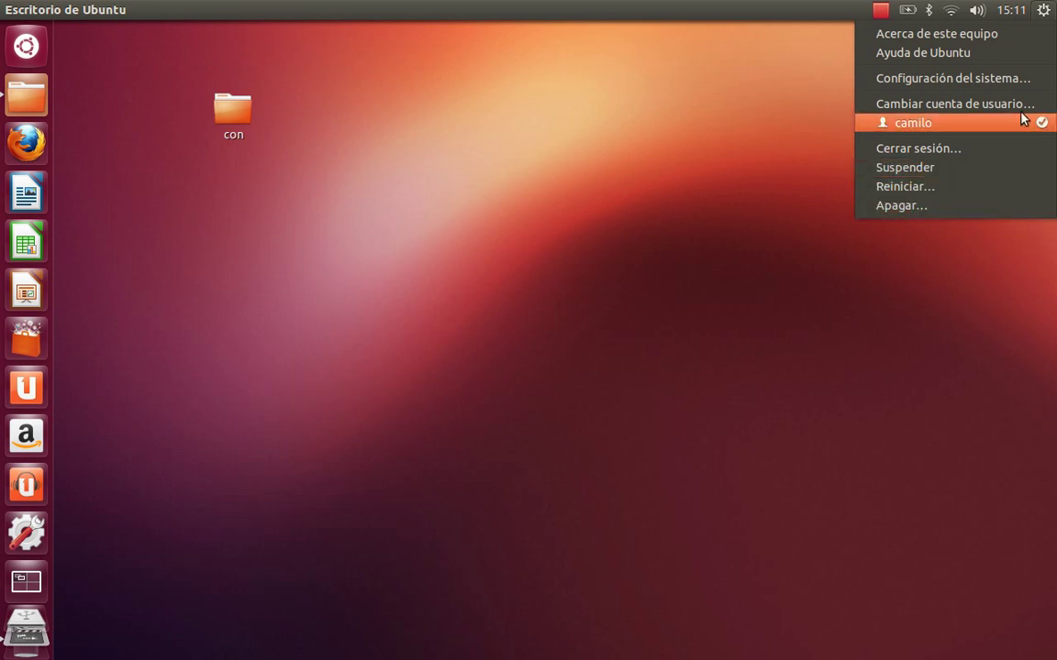
left_click(768, 62)
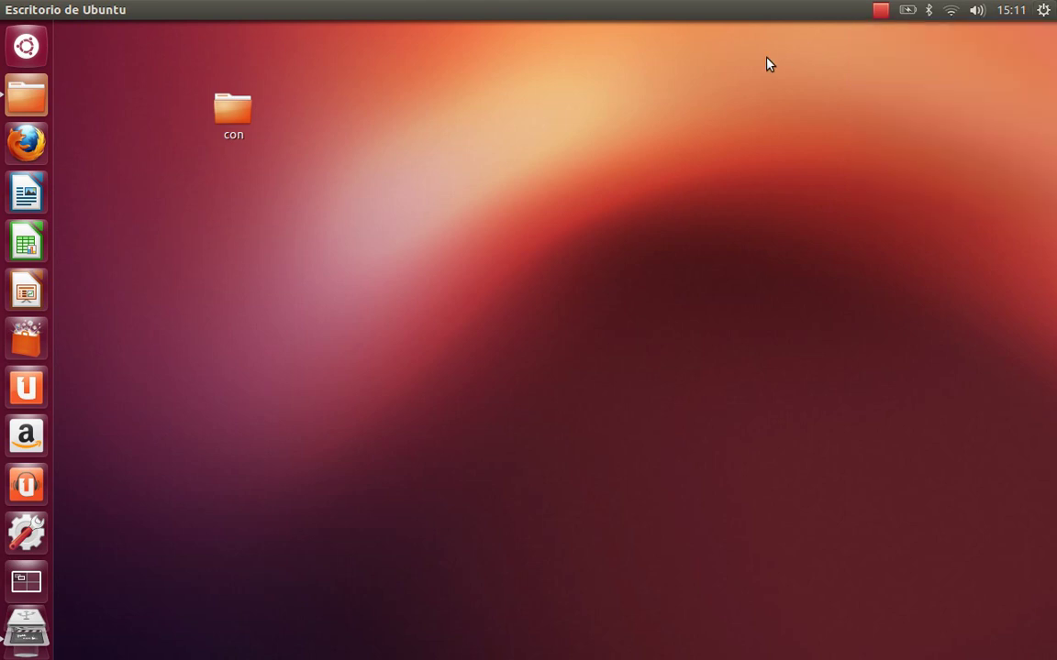
left_click(1053, 7)
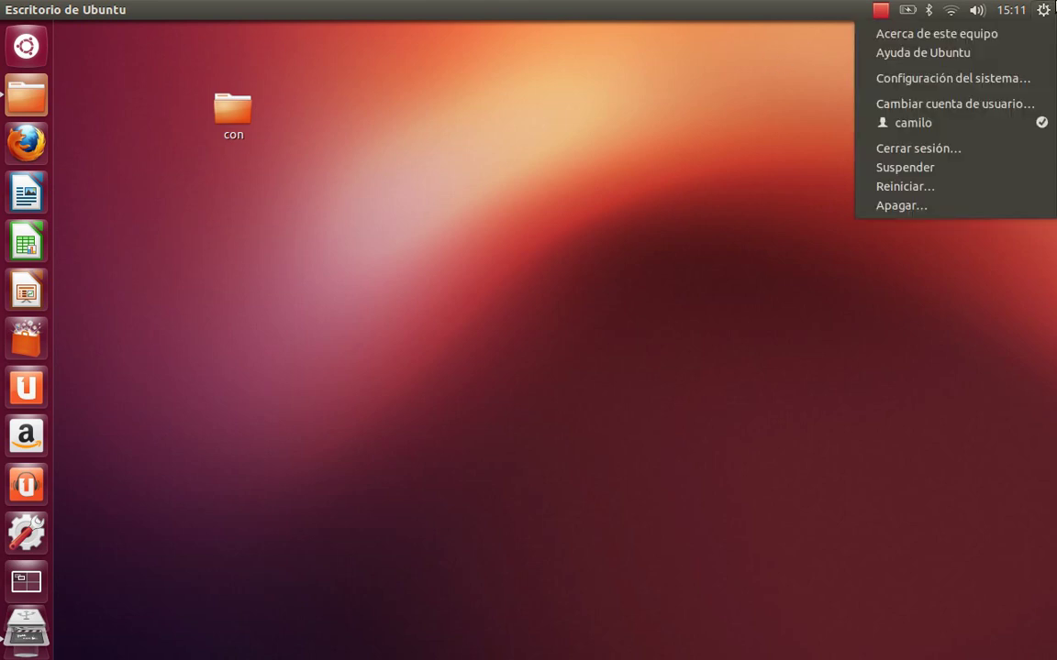
left_click(1033, 36)
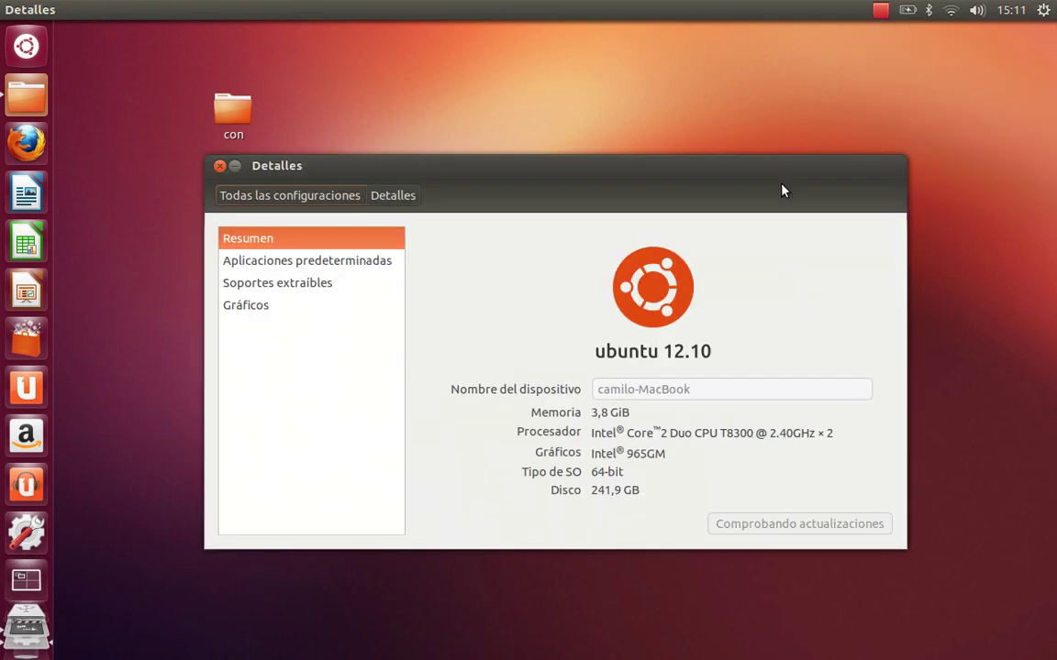
left_click_drag(782, 190, 782, 157)
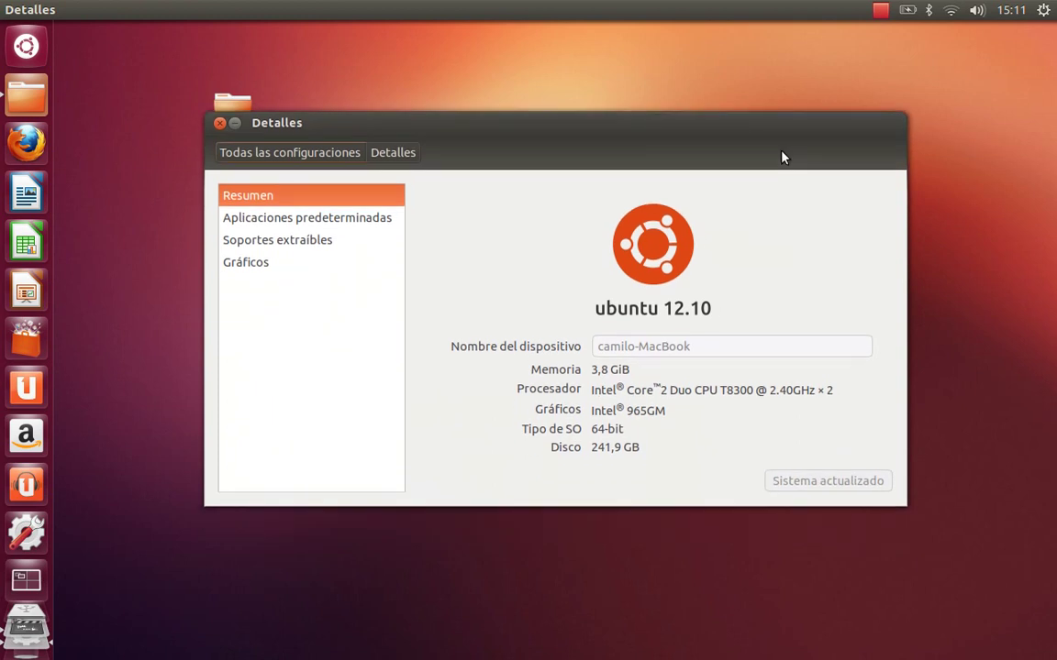
View the overview of all system settings, close it, reopen it from the desktop and close it again
left_click(338, 160)
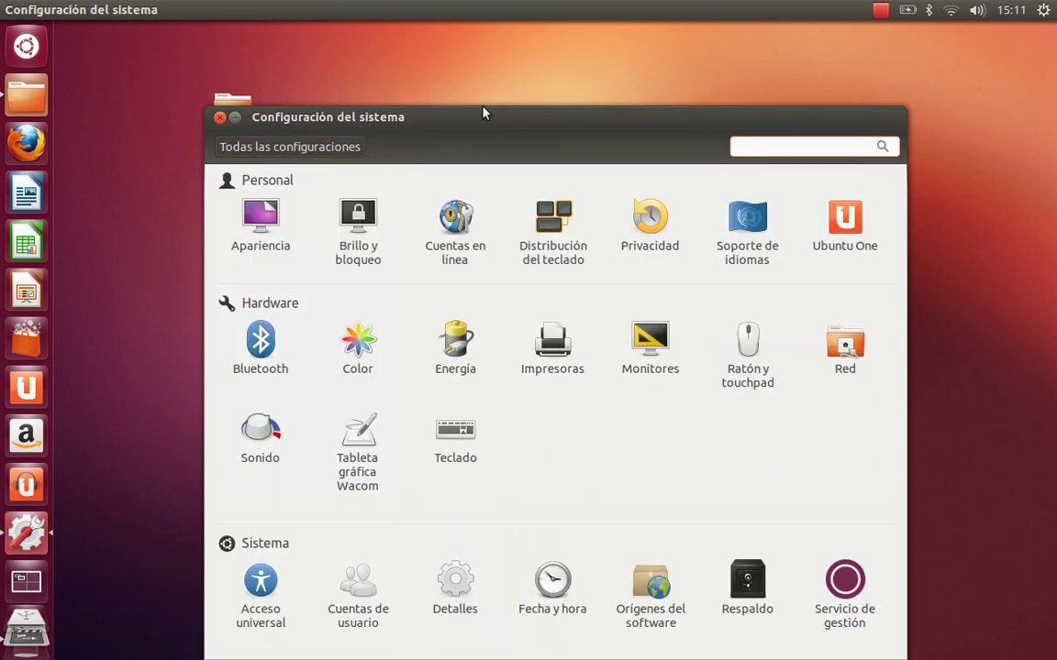
left_click(220, 118)
left_click(27, 530)
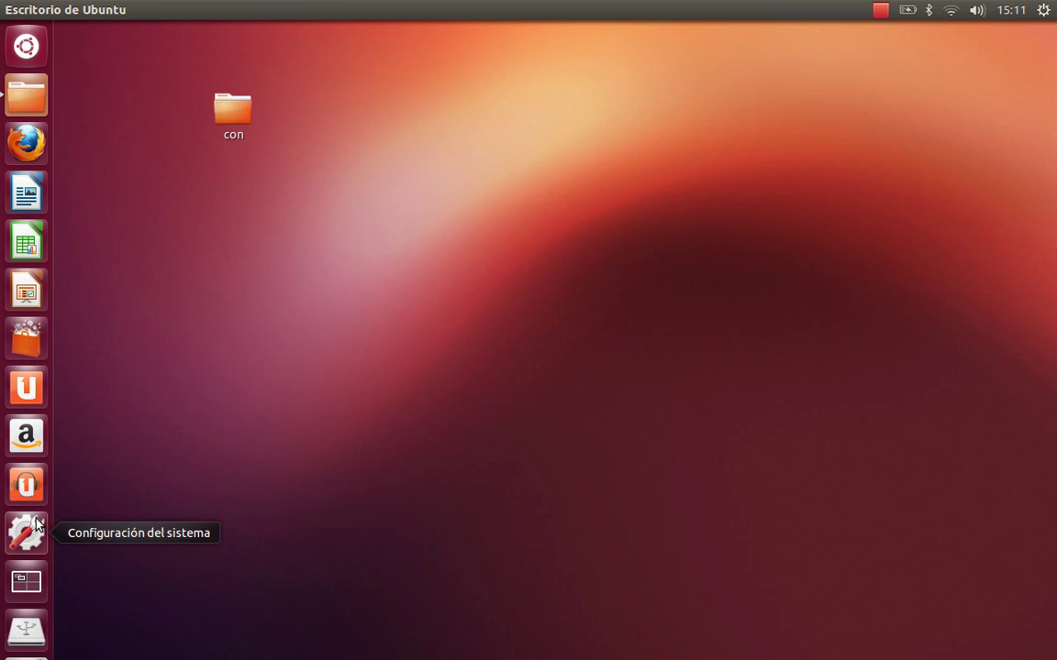
mouse_move(524, 96)
left_mouse_down()
mouse_move(521, 45)
mouse_move(541, 100)
left_mouse_up()
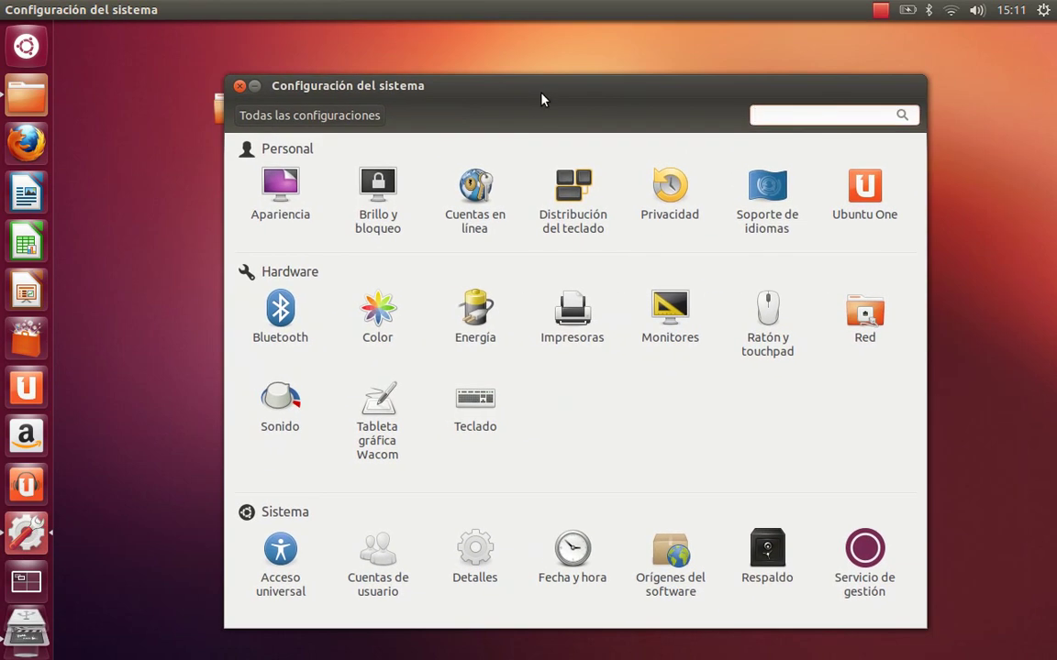
left_click(239, 85)
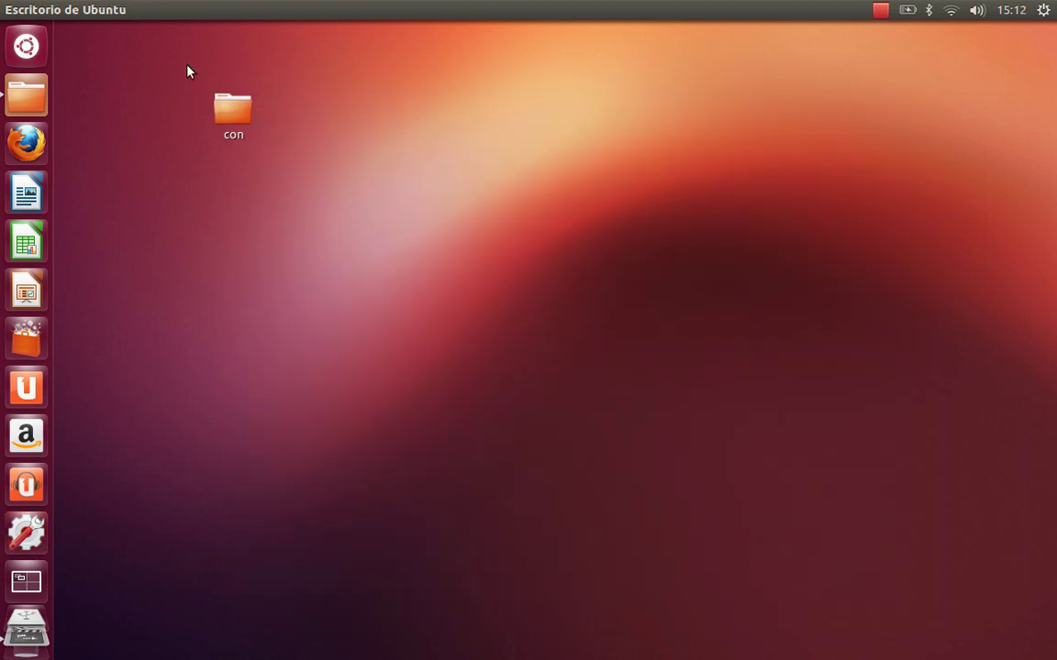
Search the Dash for "ple" and "pe", clear the search text and close the Dash
left_click(34, 47)
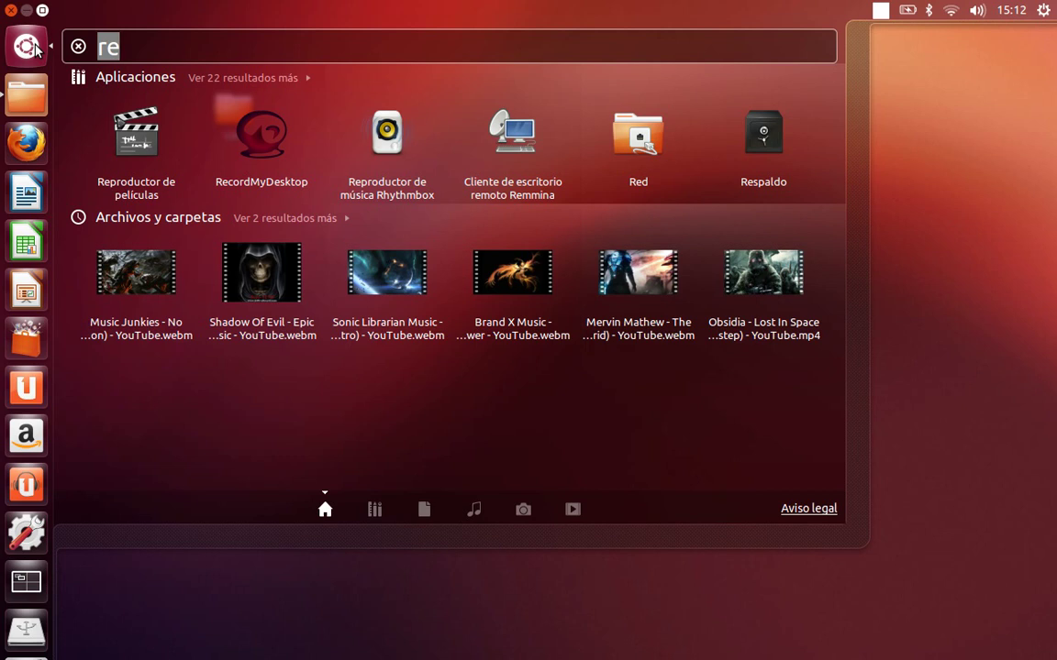
key("BackSpace")
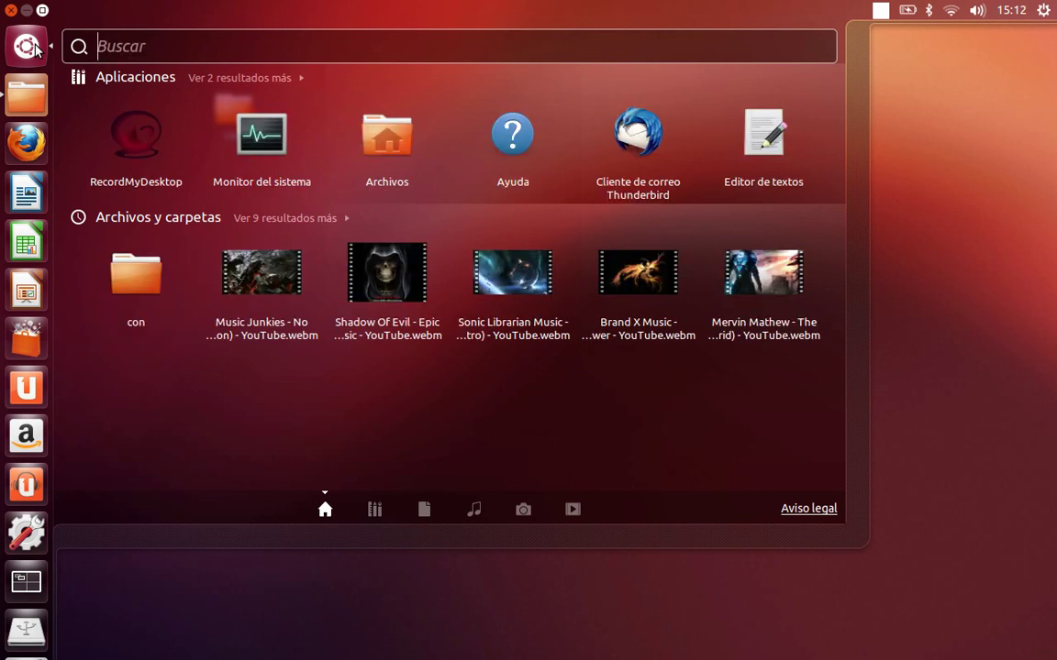
type("ple")
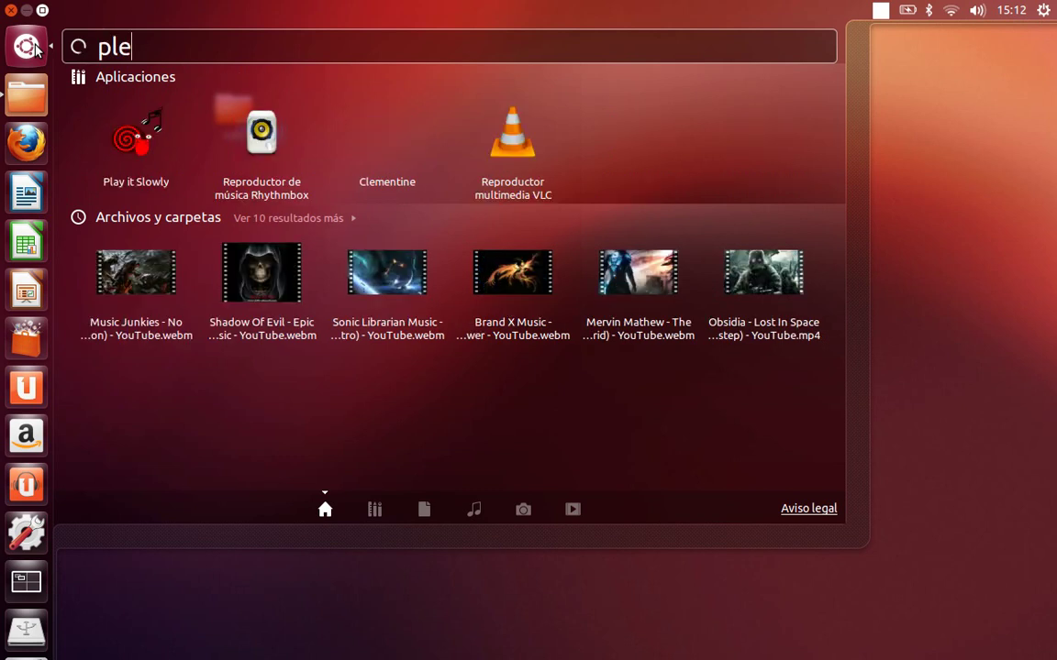
type("i")
key("BackSpace")
key("BackSpace")
key("BackSpace")
type("e")
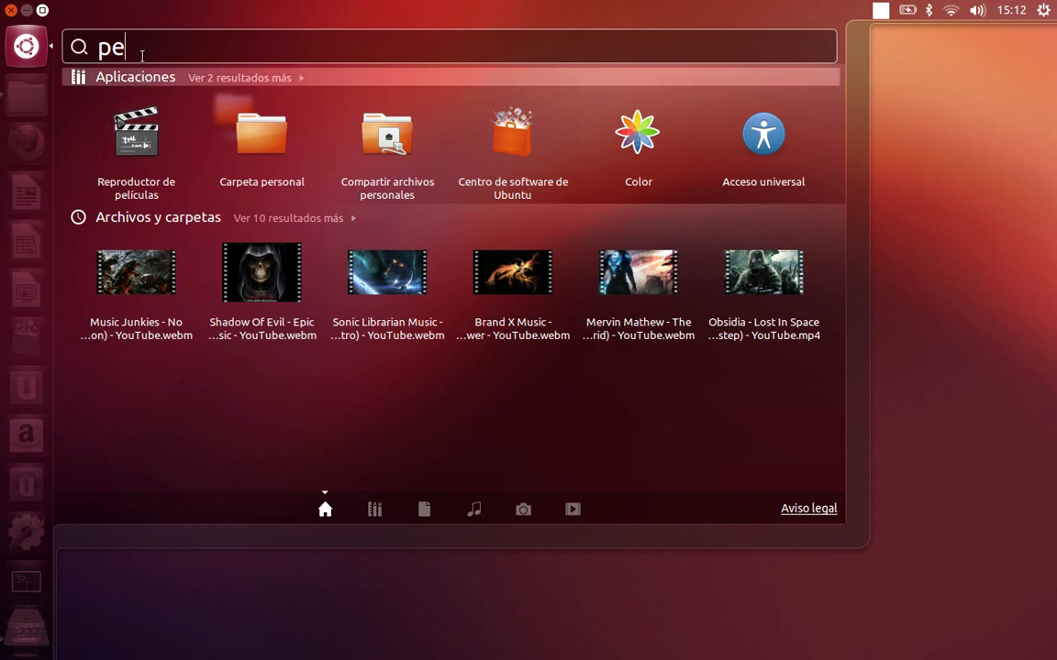
key("BackSpace")
key("BackSpace")
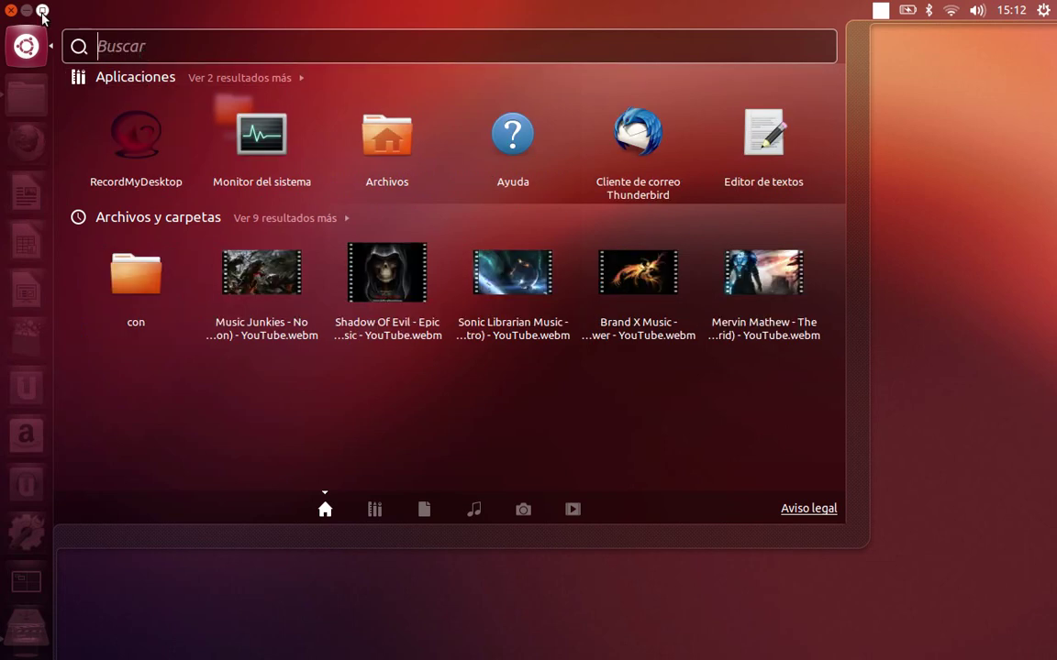
left_click(12, 11)
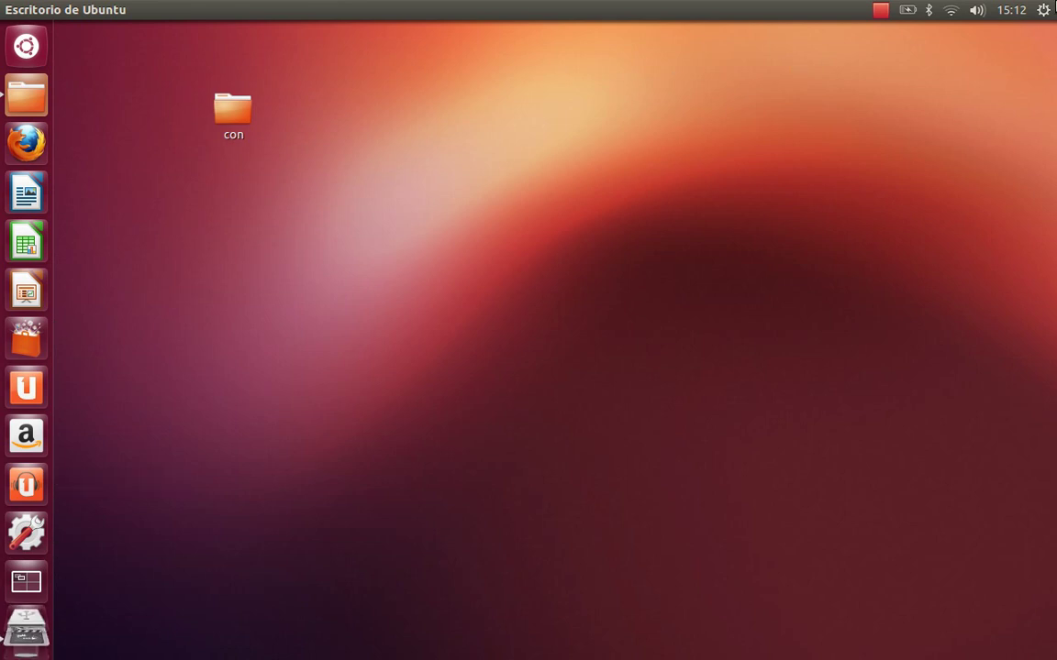
left_click(1052, 7)
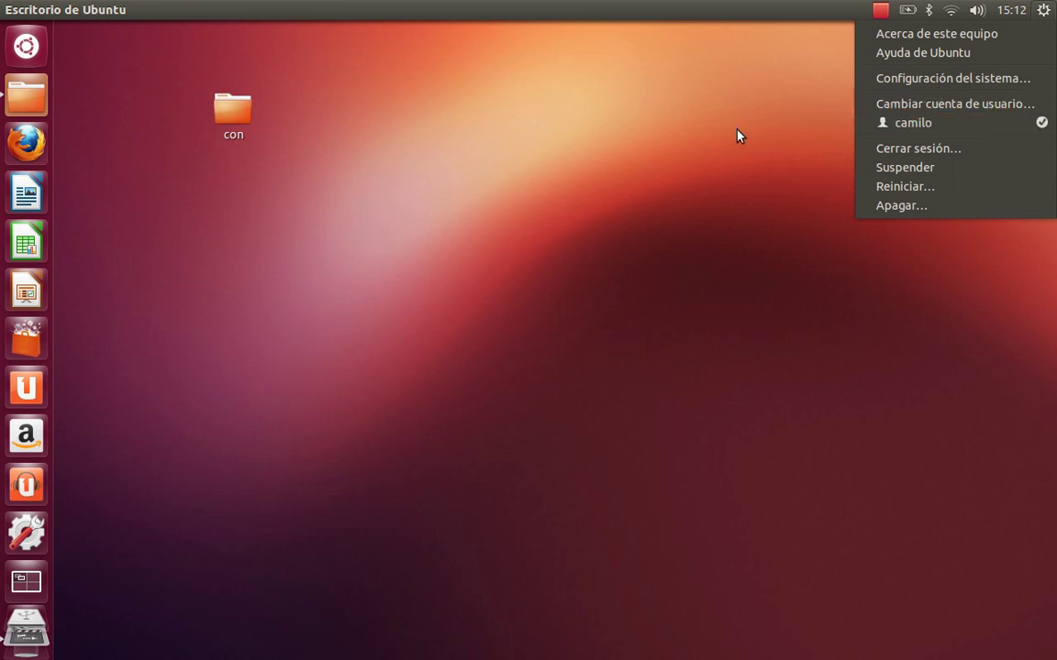
left_click(545, 170)
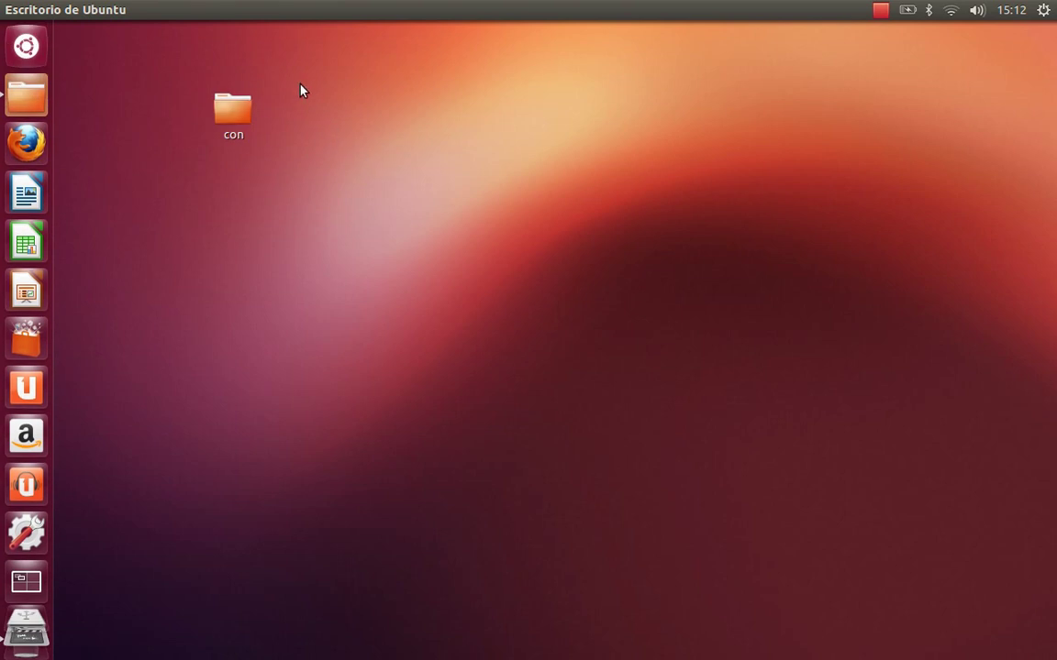
Move the desktop folder con to the trash and permanently empty the trash
right_click(240, 112)
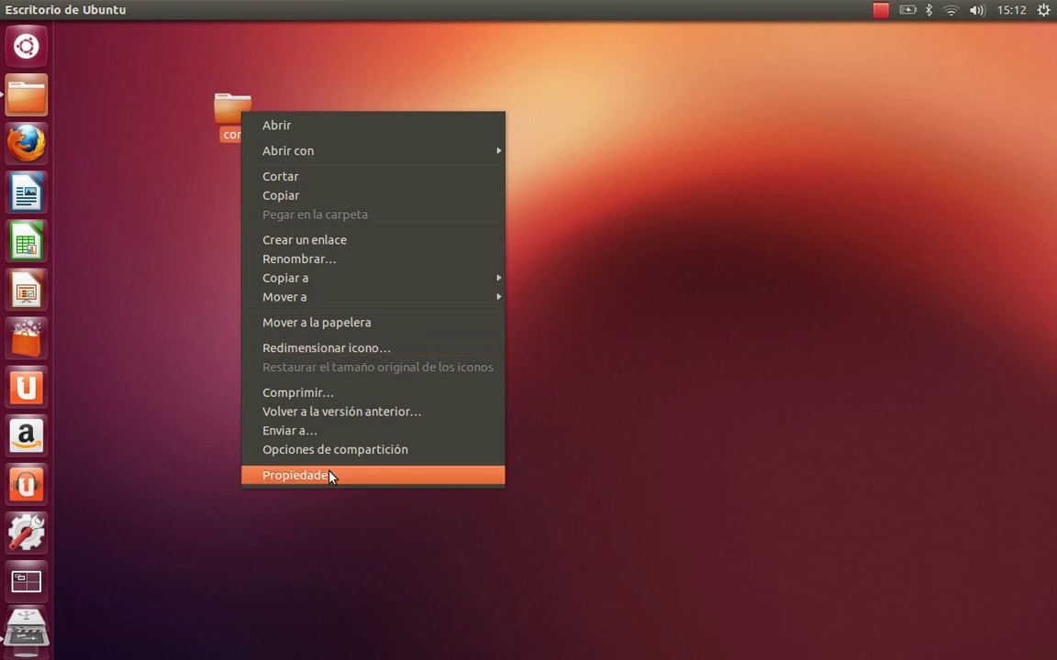
left_click(392, 328)
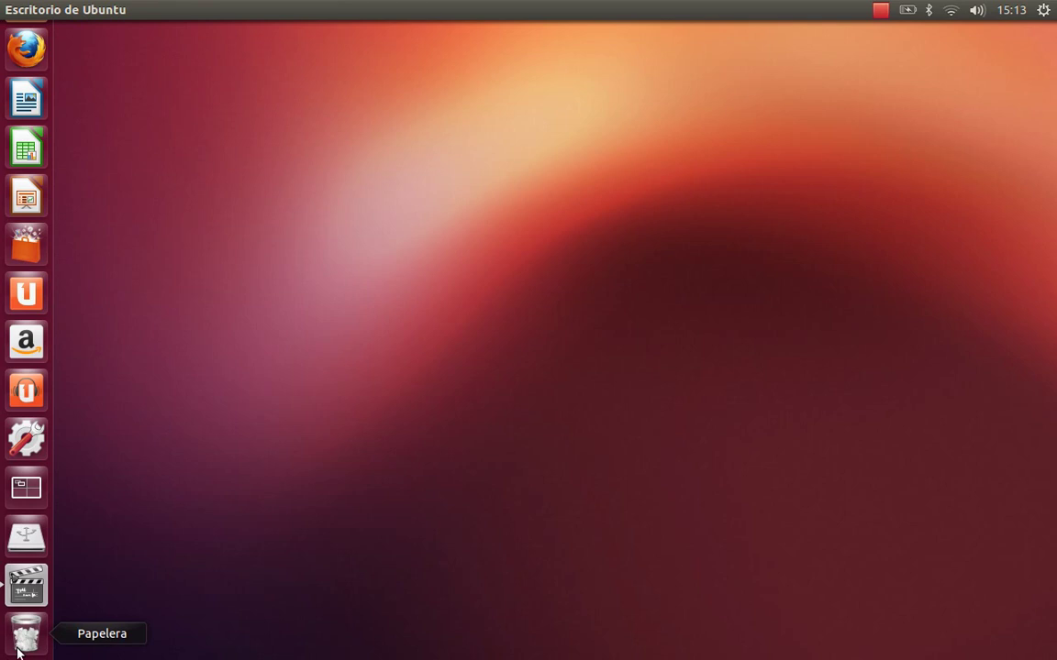
right_click(18, 647)
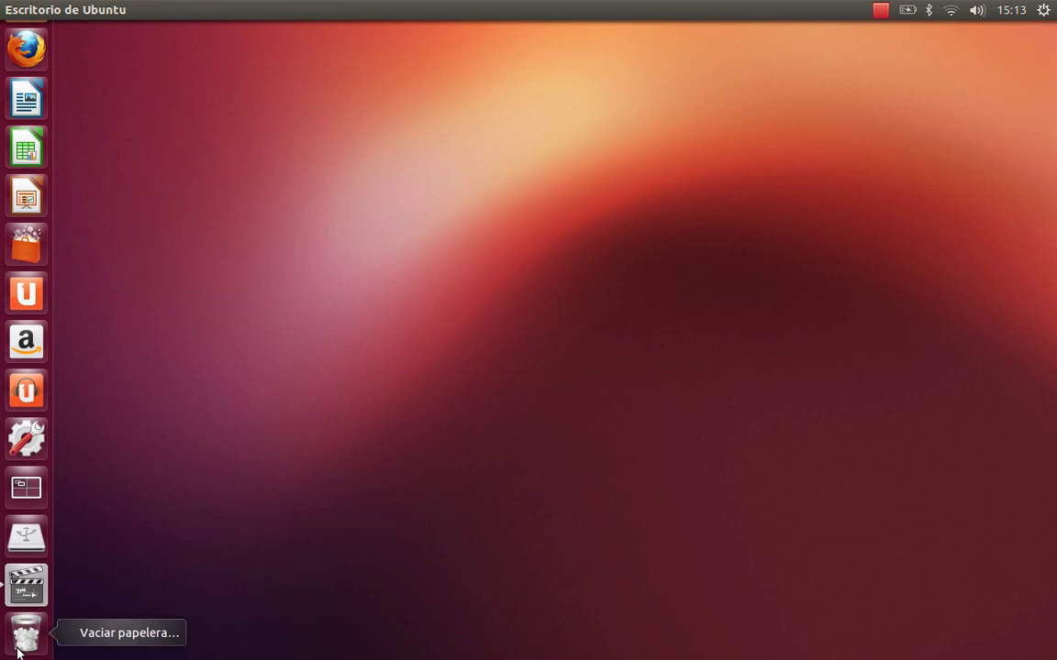
left_click(103, 633)
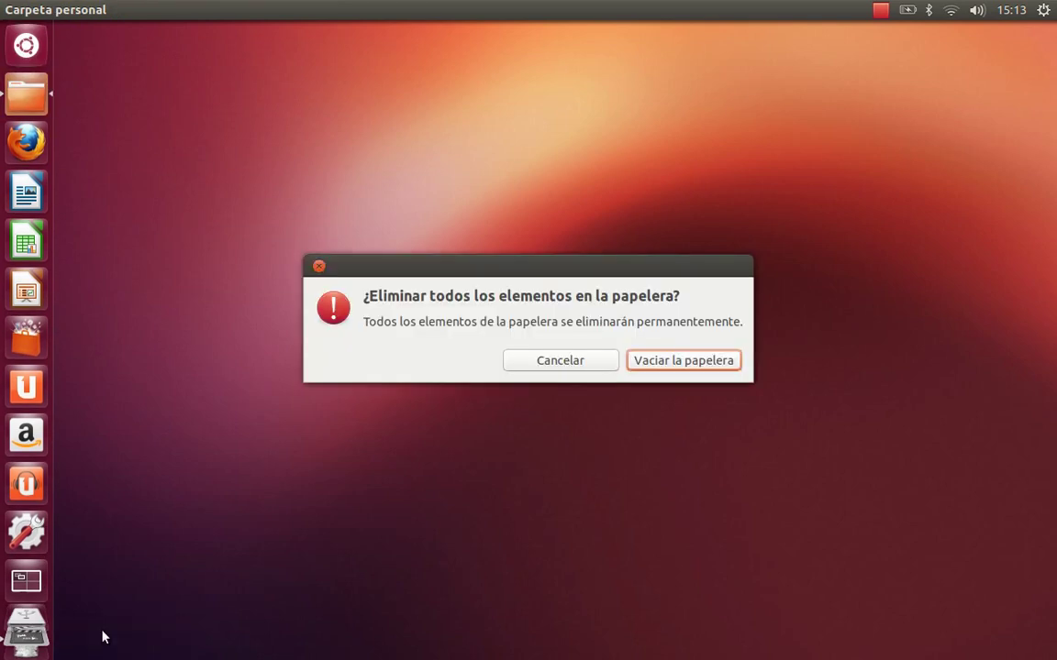
left_click(639, 365)
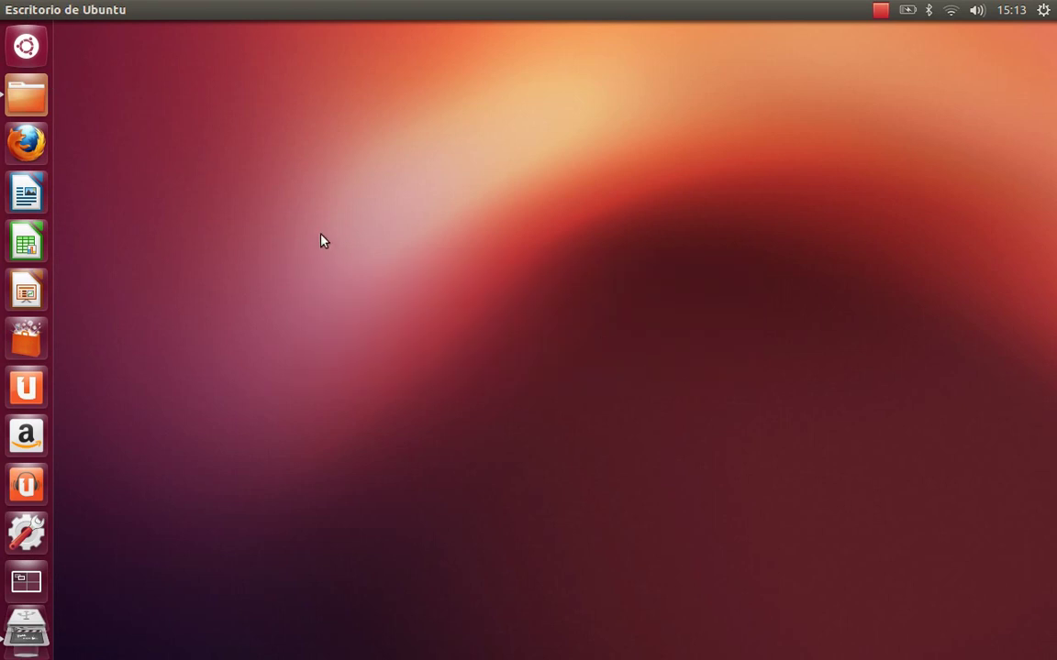
left_click(880, 10)
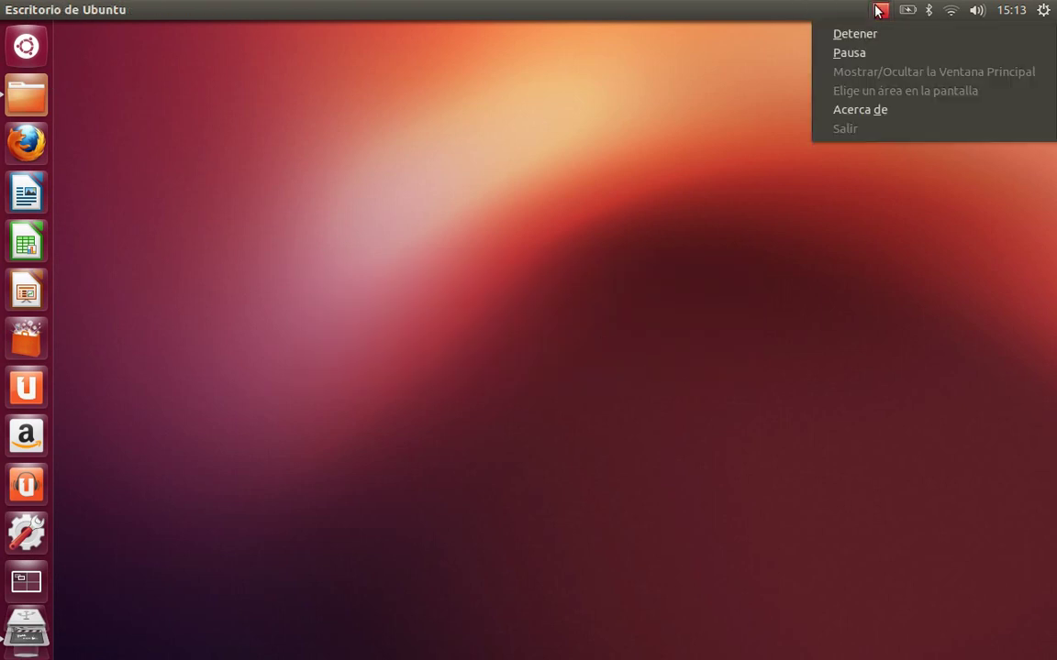
left_click(876, 34)
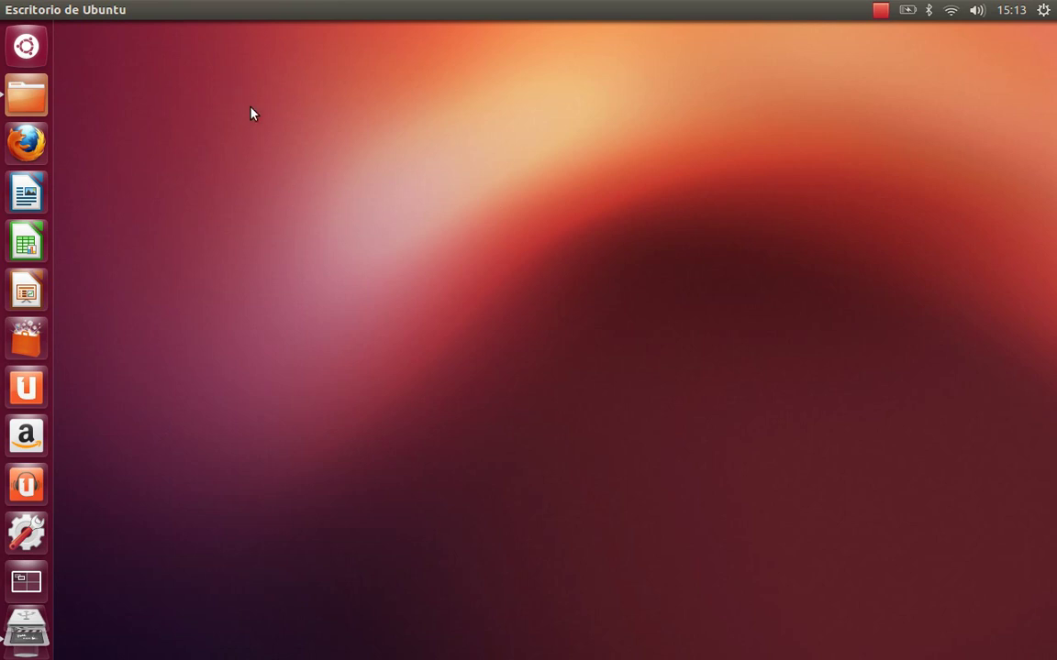
Open the Equipo location in the file manager and move its window fully into view
mouse_move(92, 8)
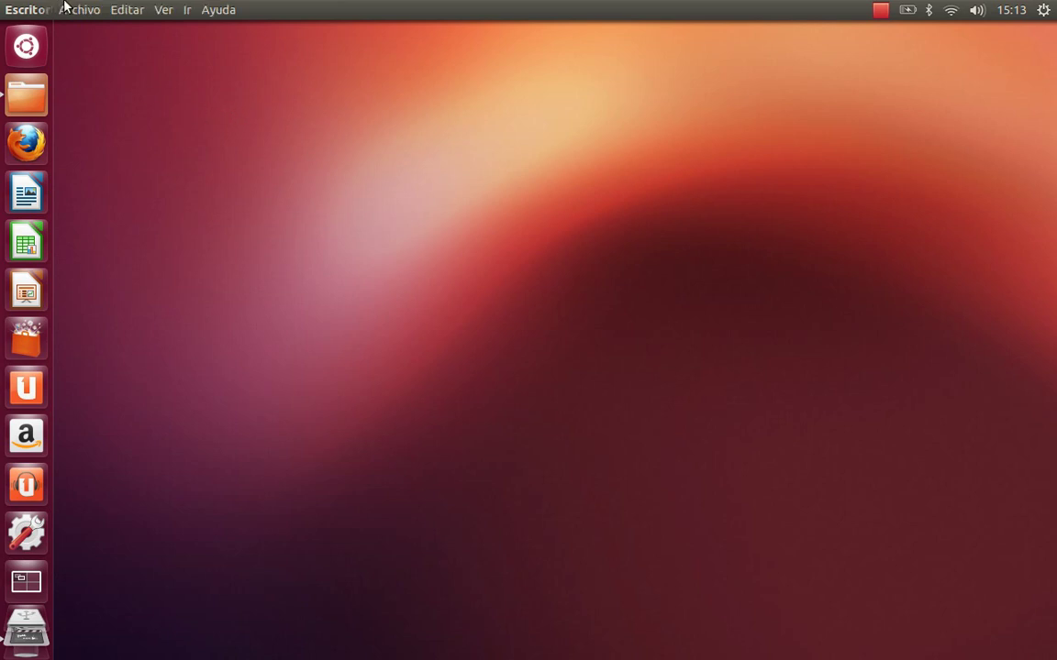
left_click(188, 15)
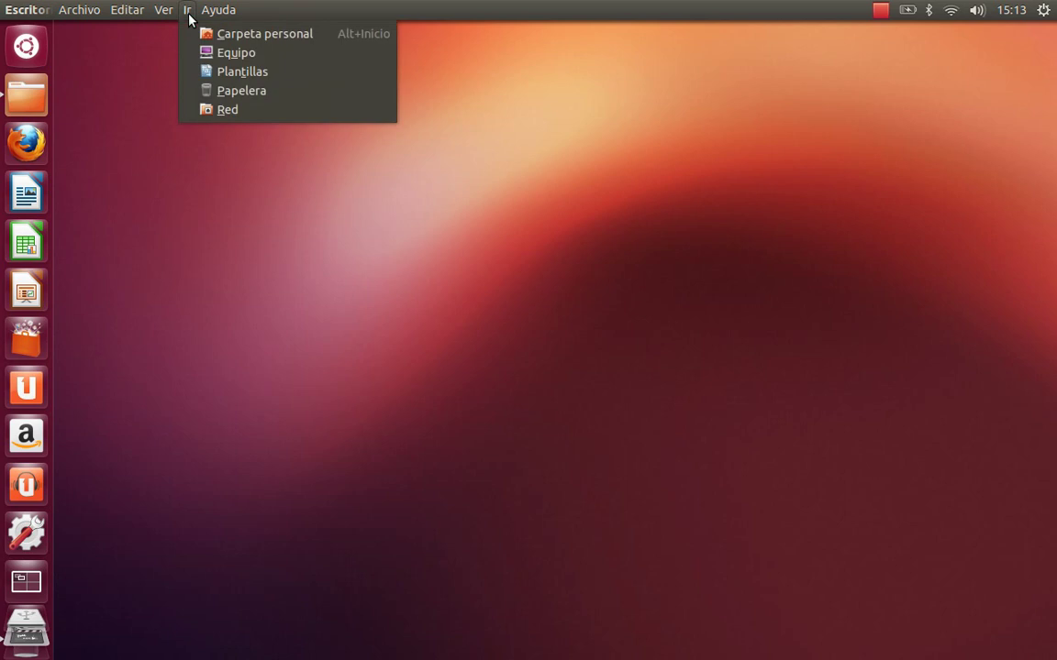
left_click(234, 59)
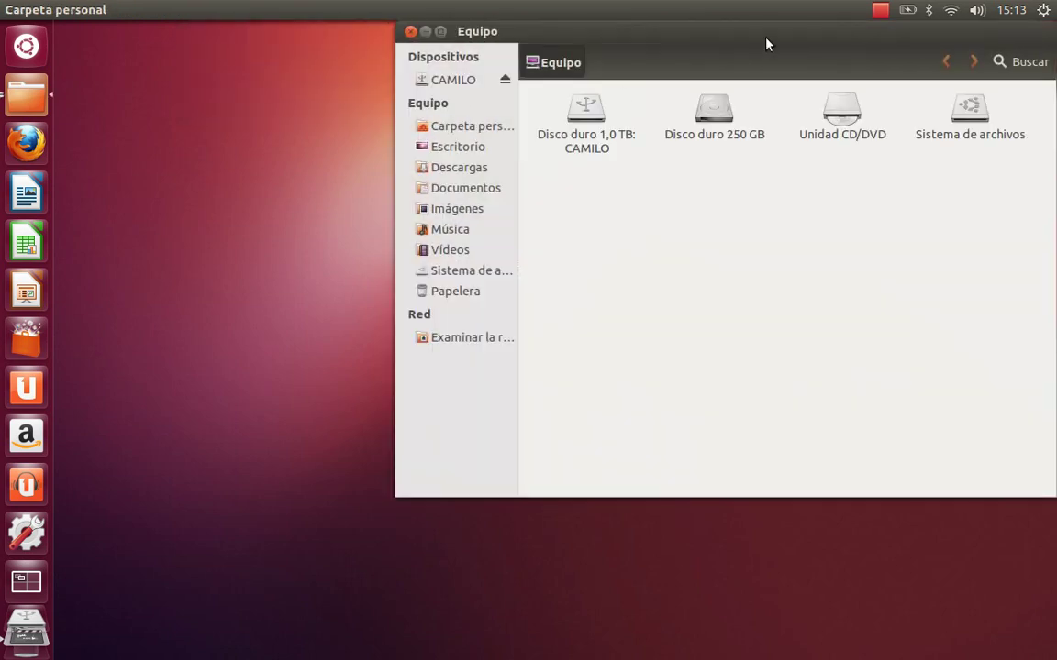
left_click_drag(767, 37, 556, 37)
Select the 1,0 TB disk, the 250 GB disk, the CD/DVD unit and Sistema de archivos in turn, and close the window
left_click(403, 148)
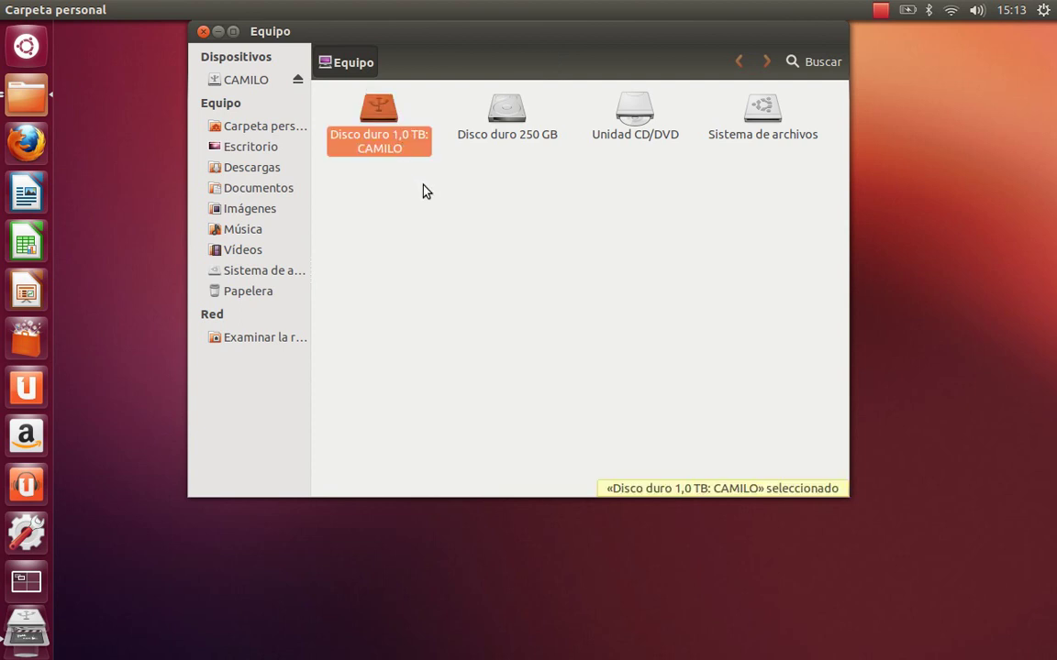
left_click(523, 126)
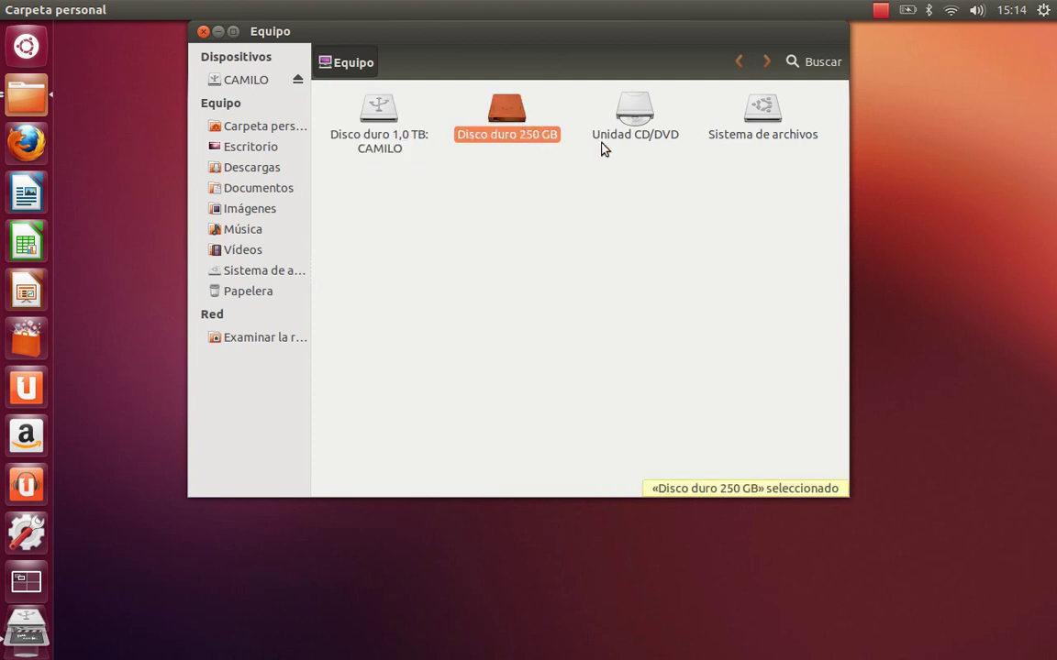
left_click(676, 144)
left_click(773, 144)
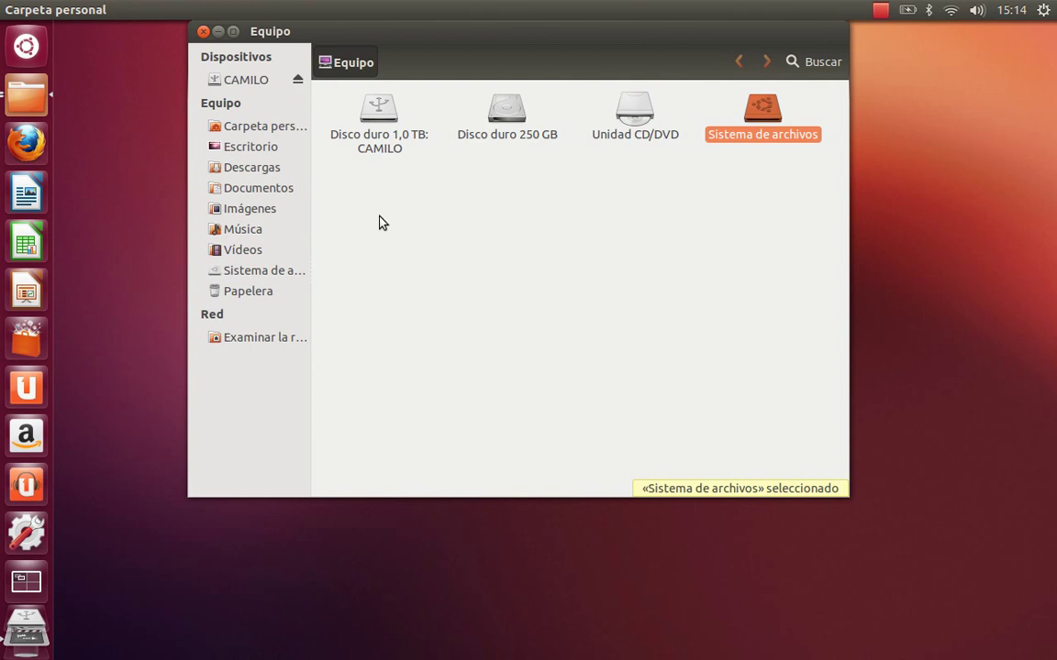
left_click(202, 32)
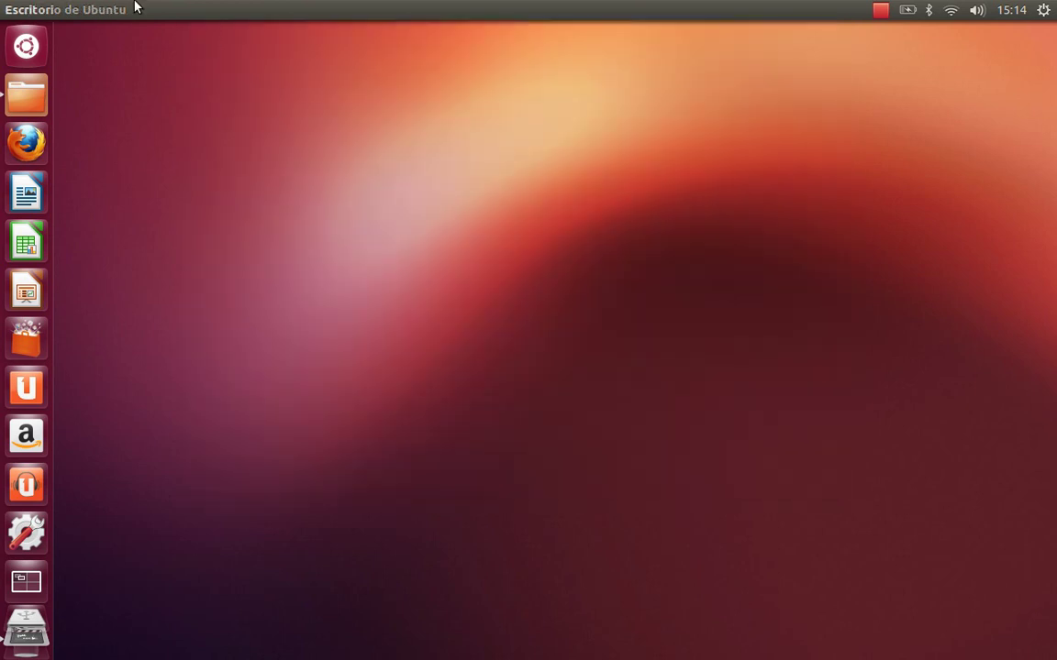
left_click(198, 8)
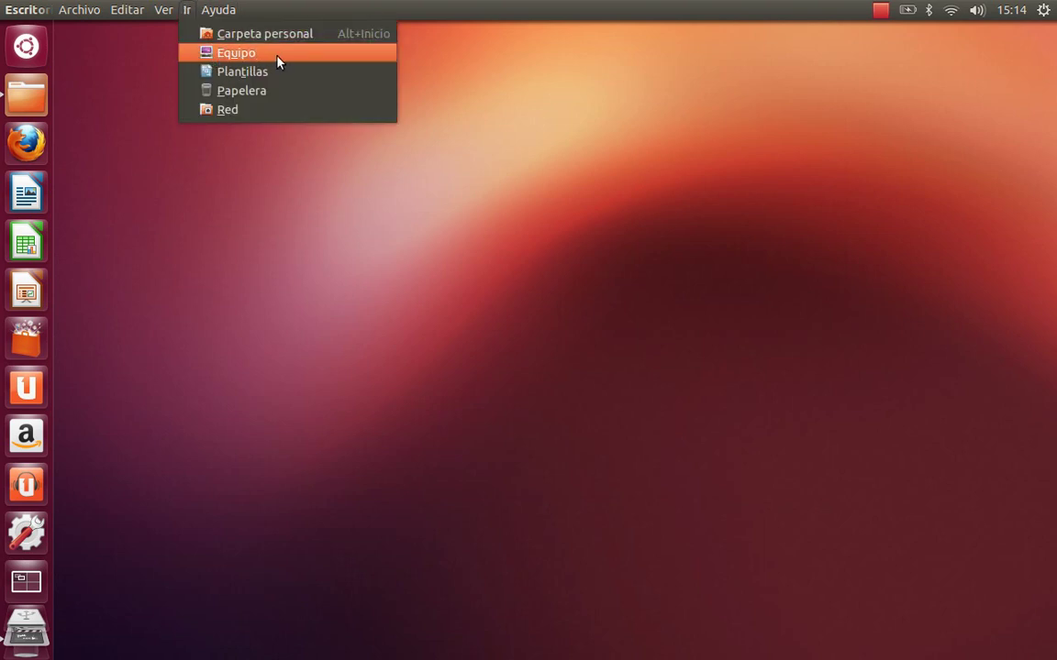
left_click(266, 191)
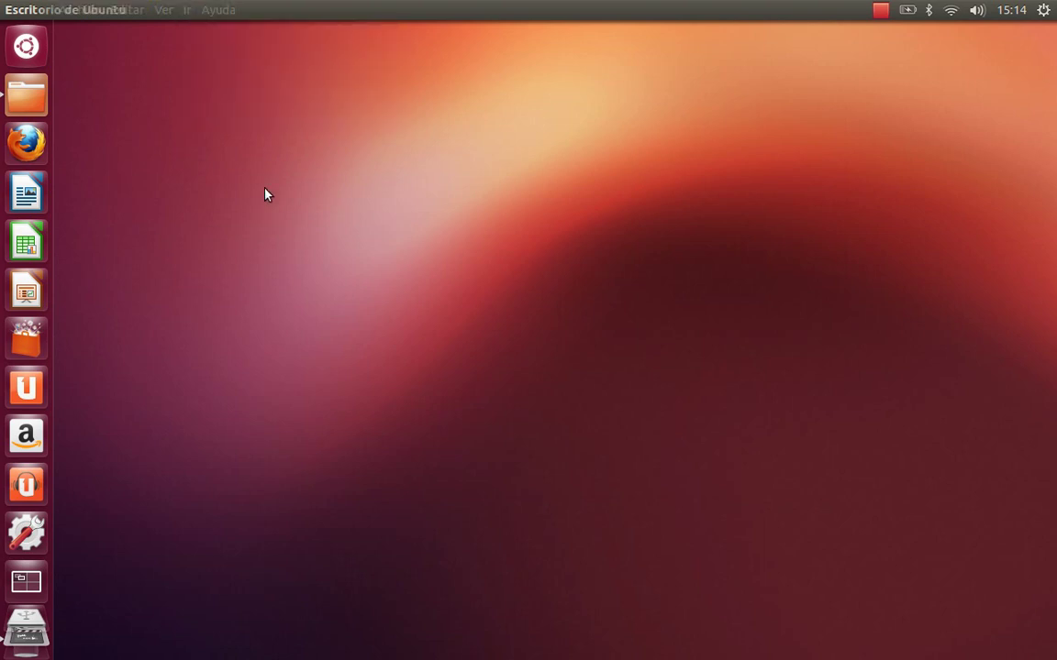
left_click(889, 19)
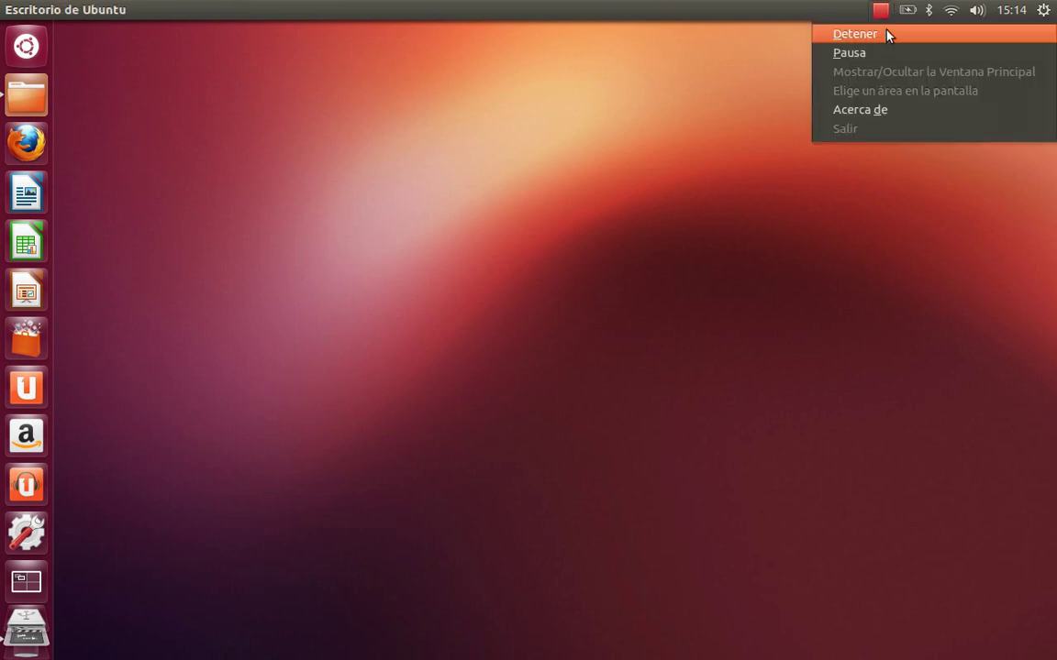
left_click(878, 37)
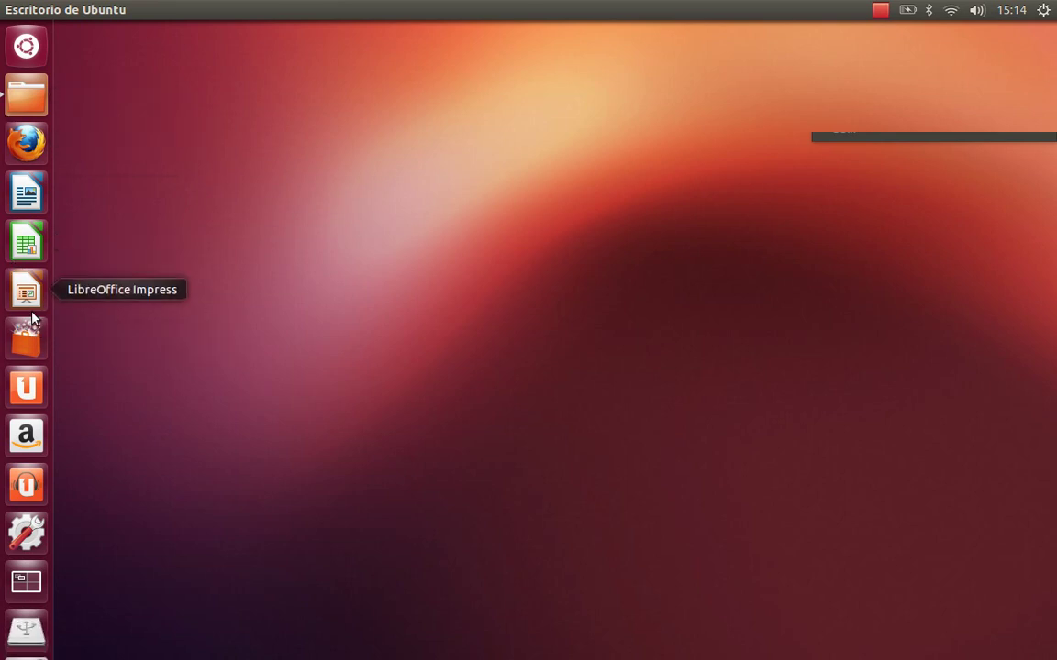
Open the Ubuntu Software Center, shift its window slightly, and search all software for "wine"
left_click(33, 341)
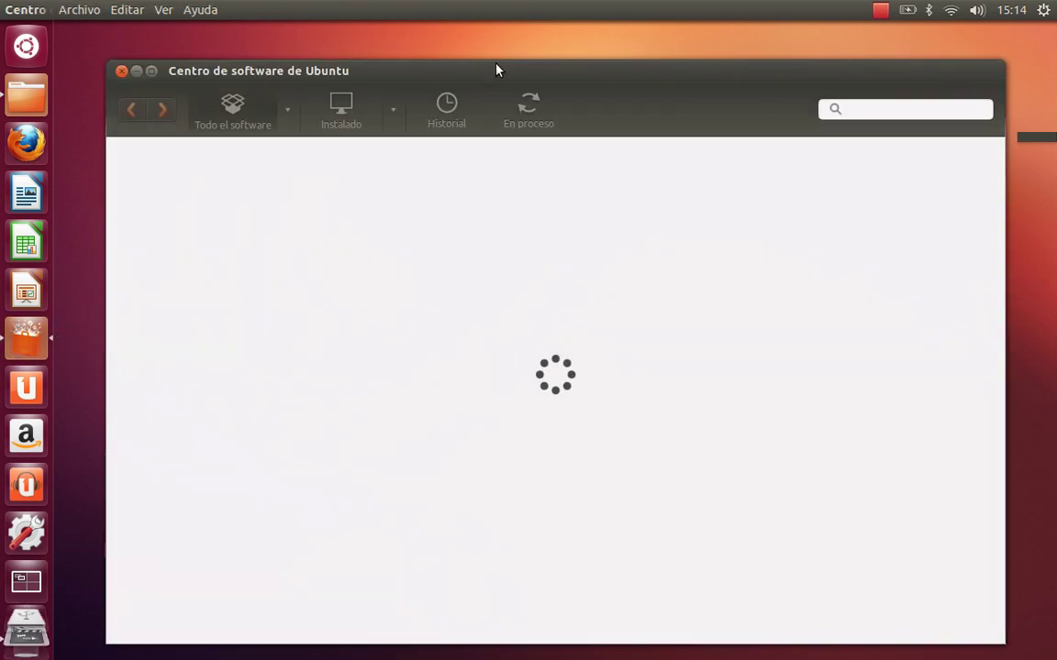
left_click_drag(495, 78, 469, 62)
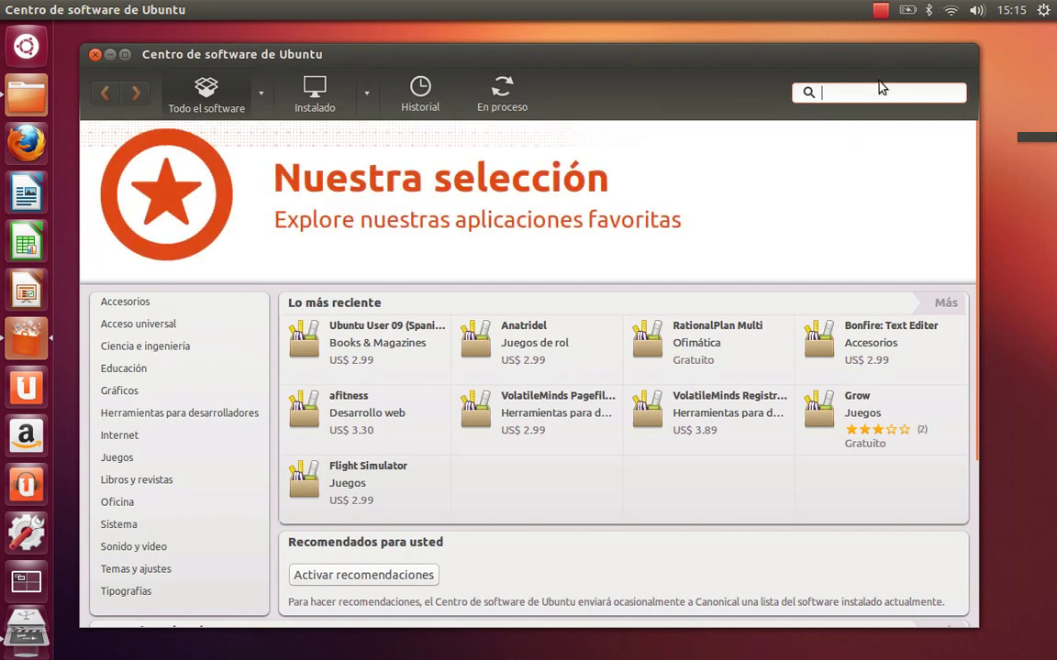
type("wine")
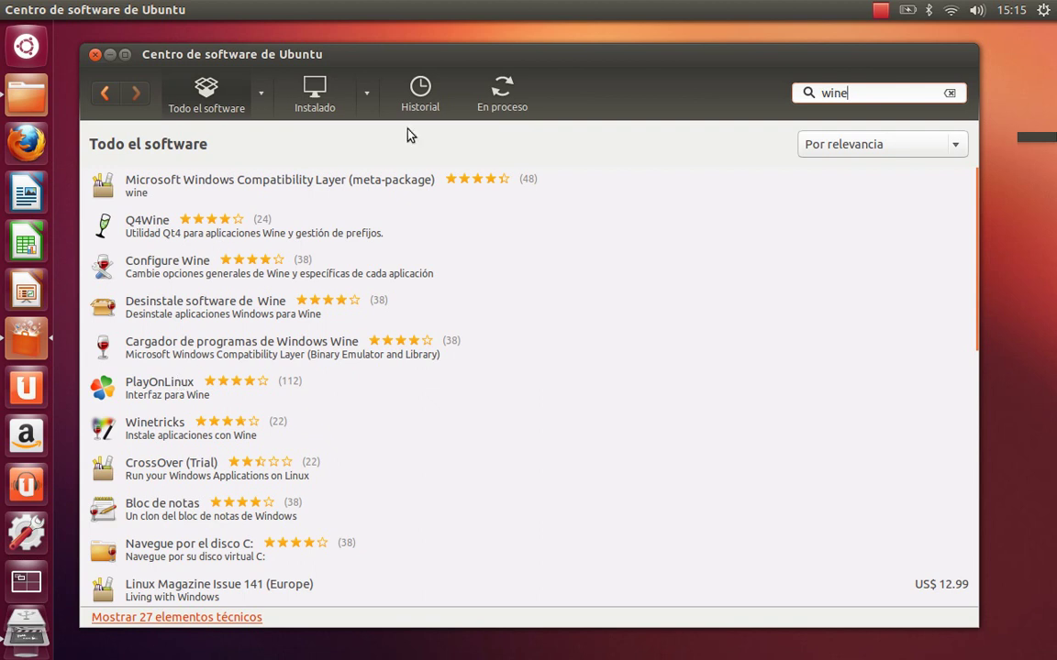
left_click(879, 10)
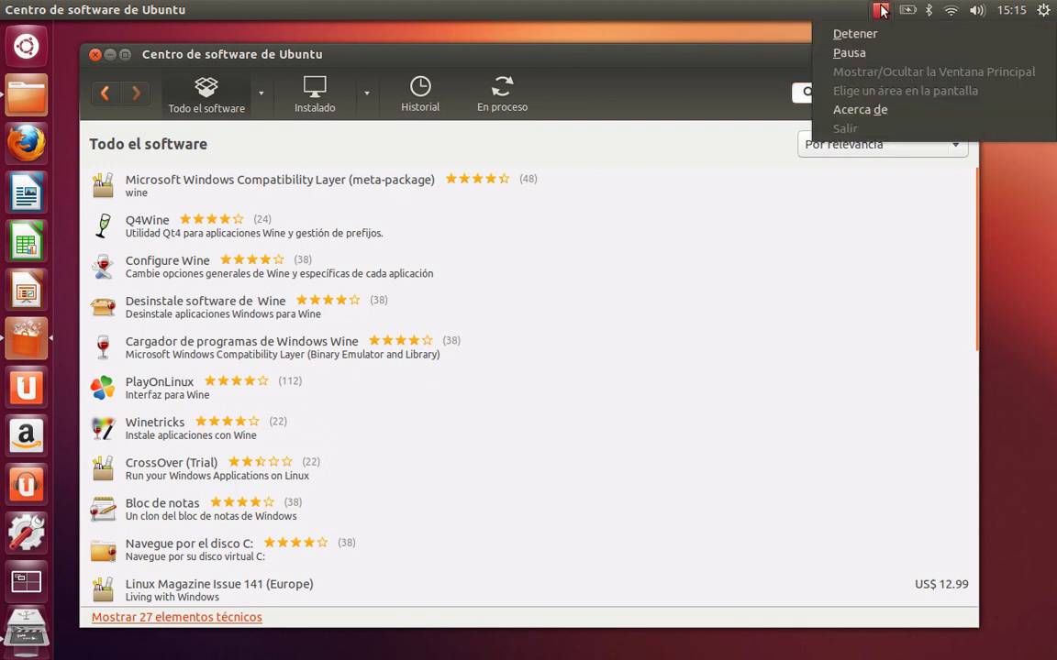
left_click(874, 53)
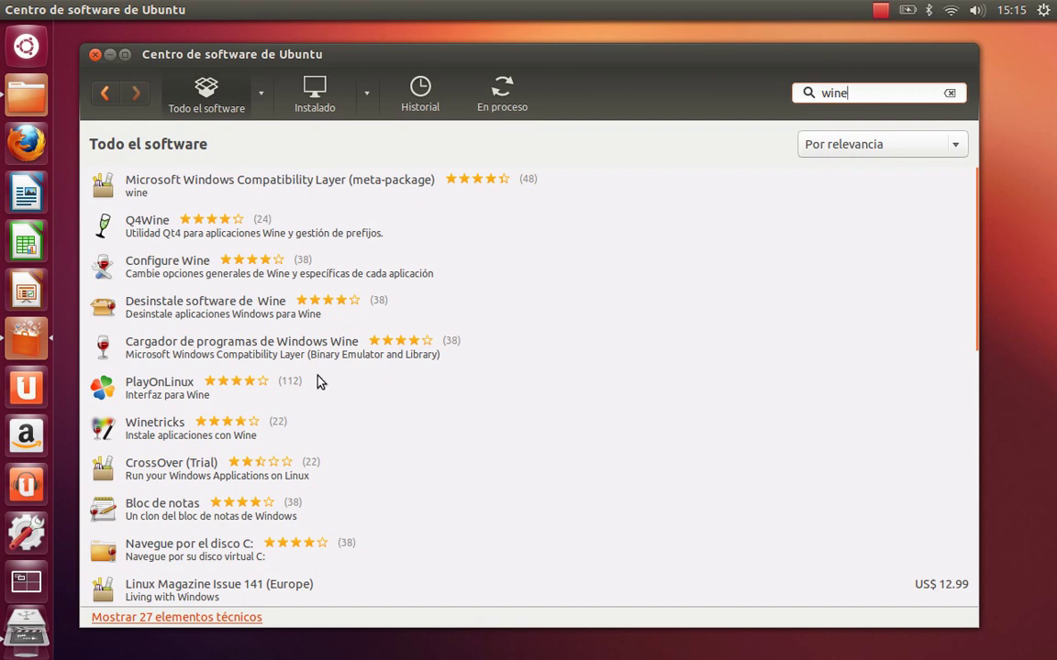
Select the Microsoft Windows Compatibility Layer (meta-package) result to show its information and install options
left_click(223, 197)
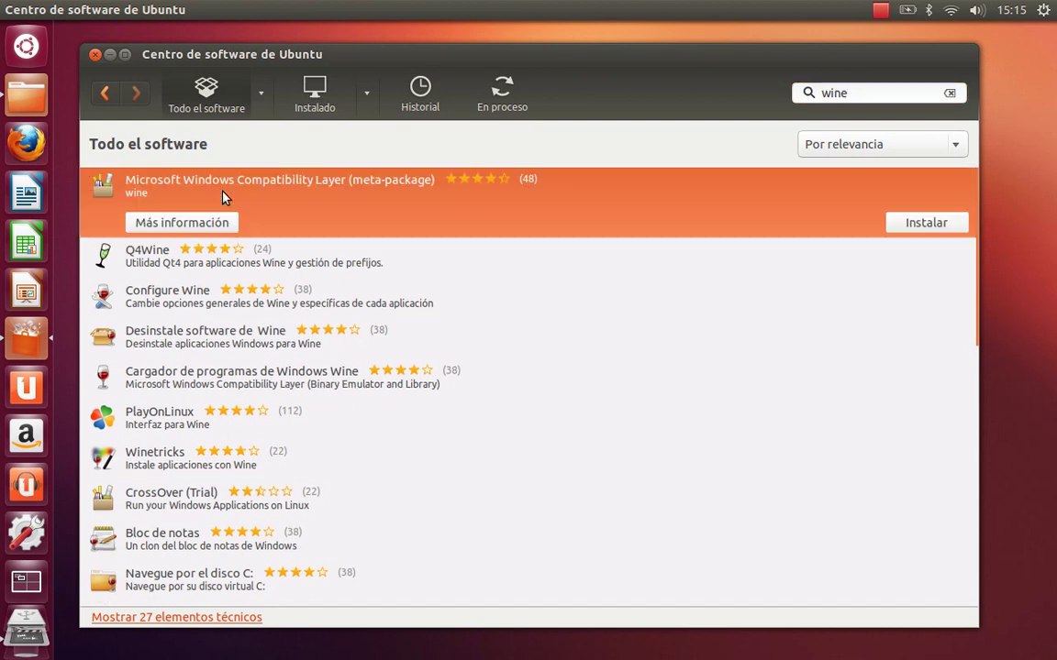
left_click(879, 10)
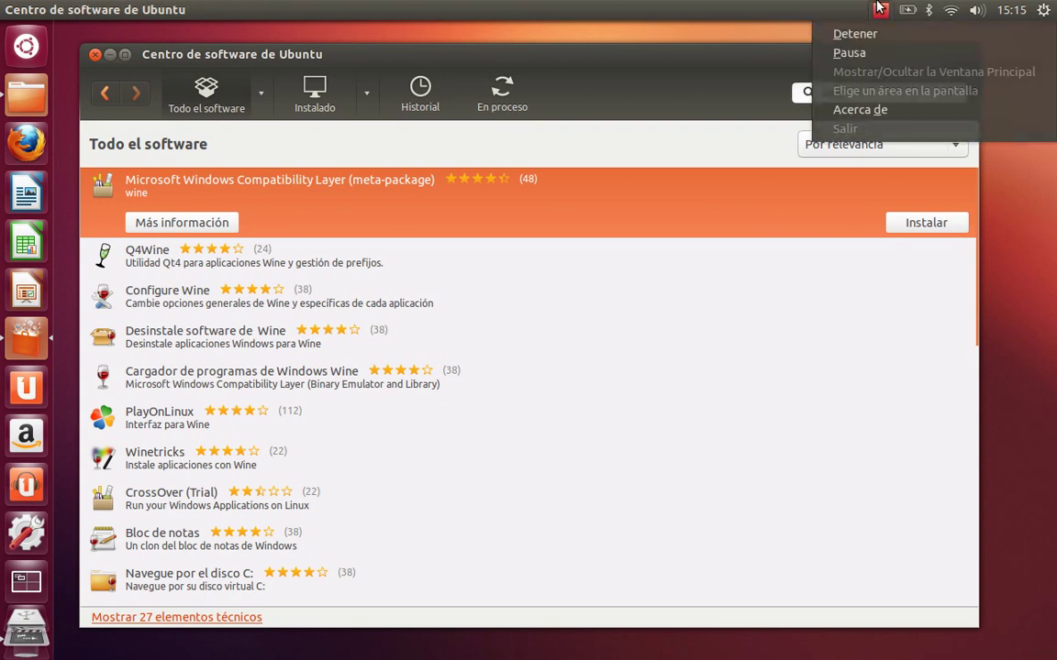
left_click(848, 52)
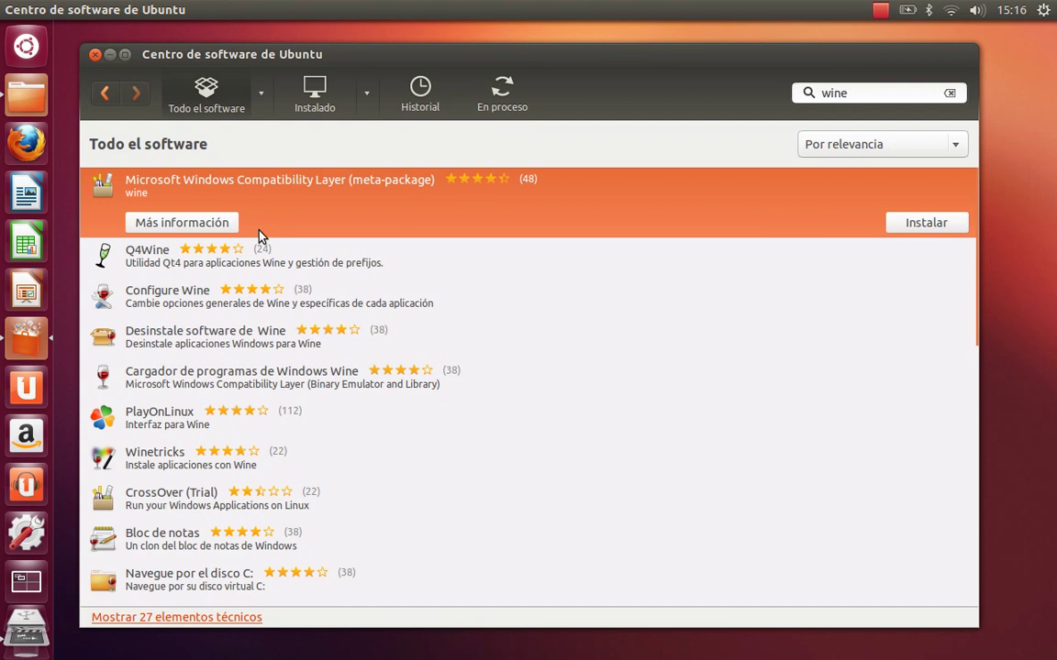
Return to the software catalogue's home page and search for "repr"
left_click(107, 92)
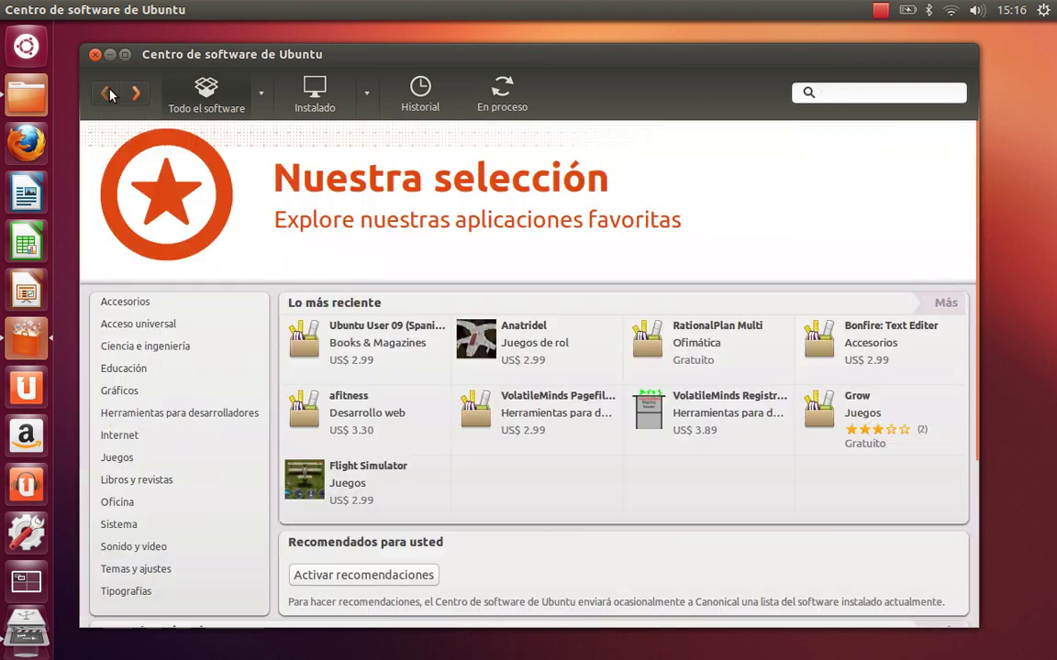
left_click(900, 96)
type("repr")
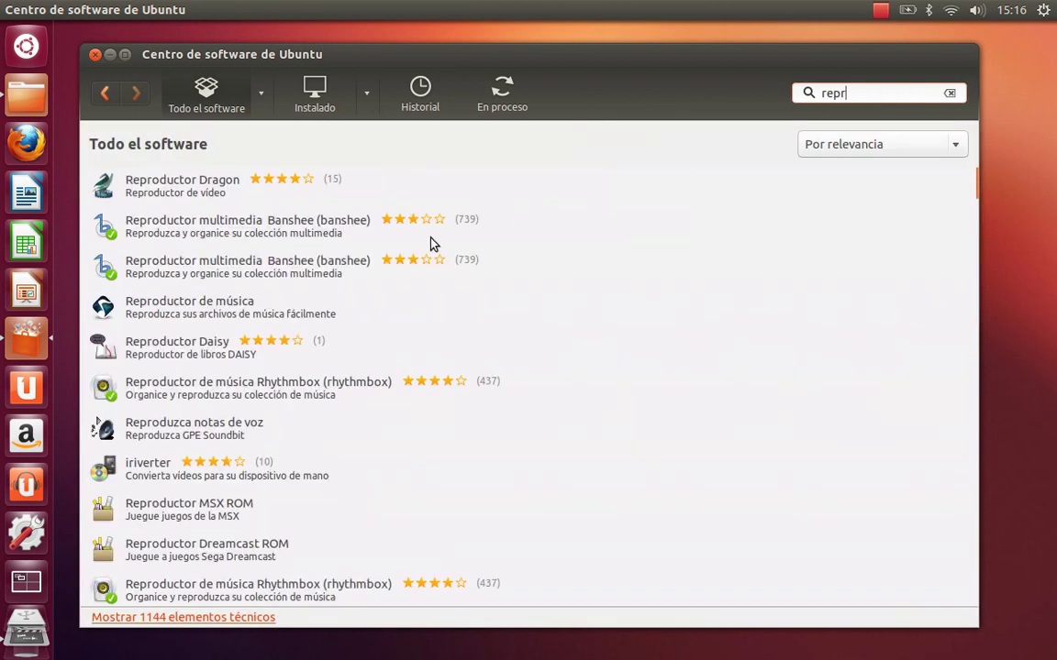
Maximize the software window and select the Reproductor multimedia VLC entry in the results
double_click(571, 54)
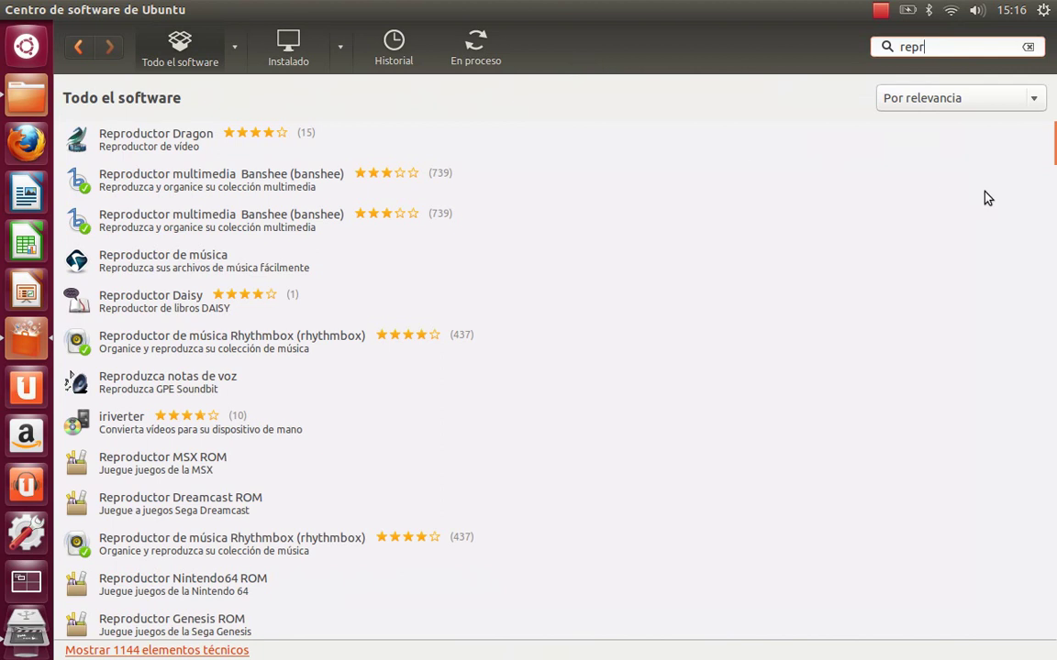
left_click_drag(1051, 170, 1045, 296)
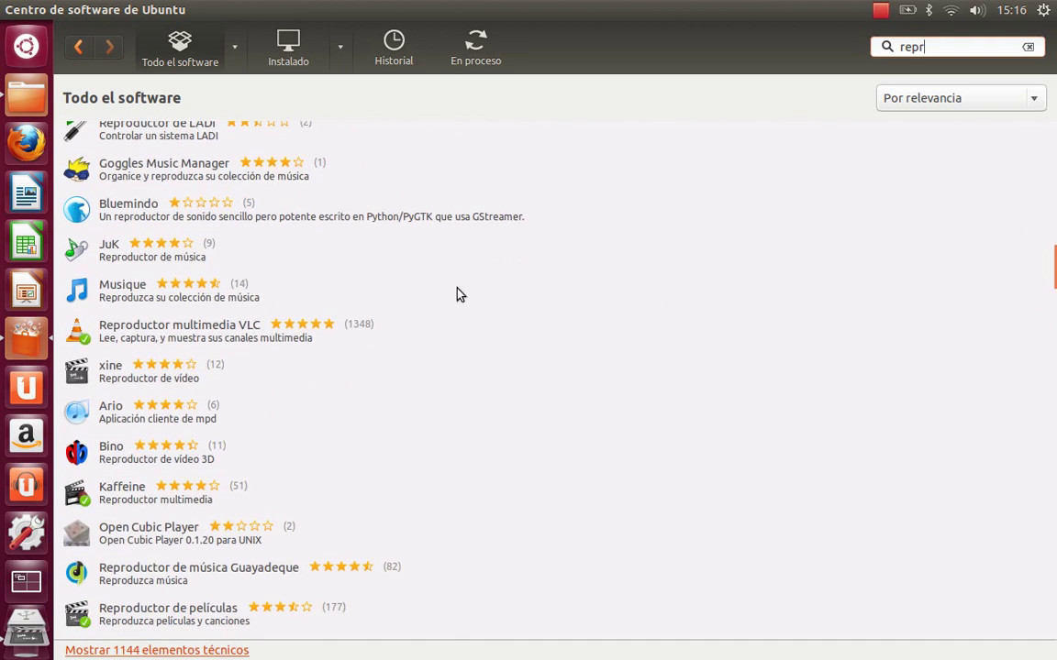
left_click(217, 329)
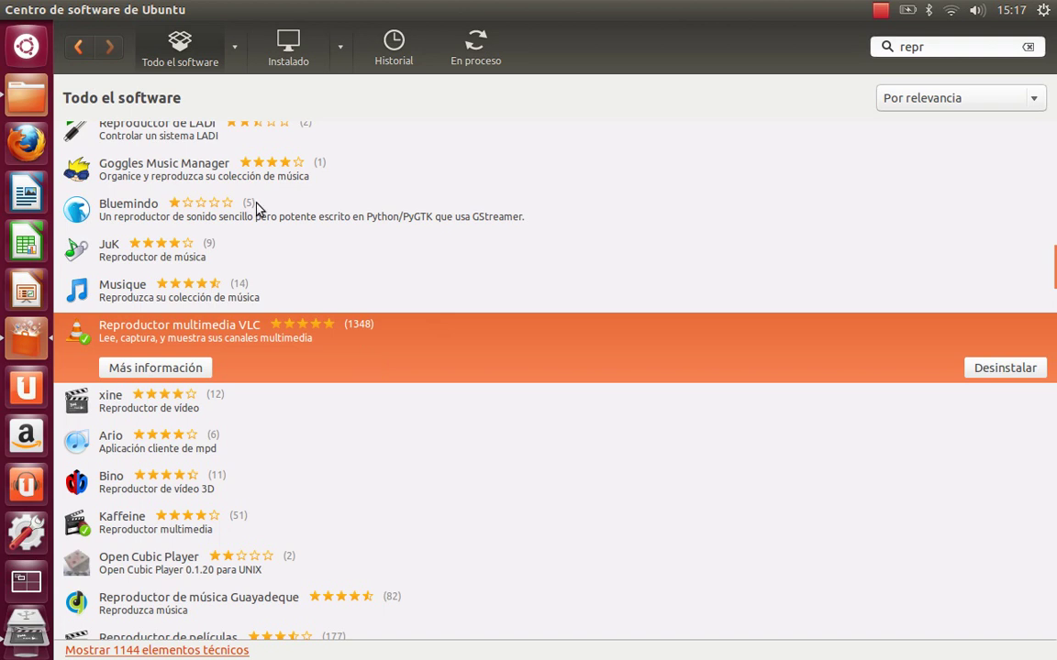
Restore the software window to its normal size and minimize it to the launcher
mouse_move(51, 7)
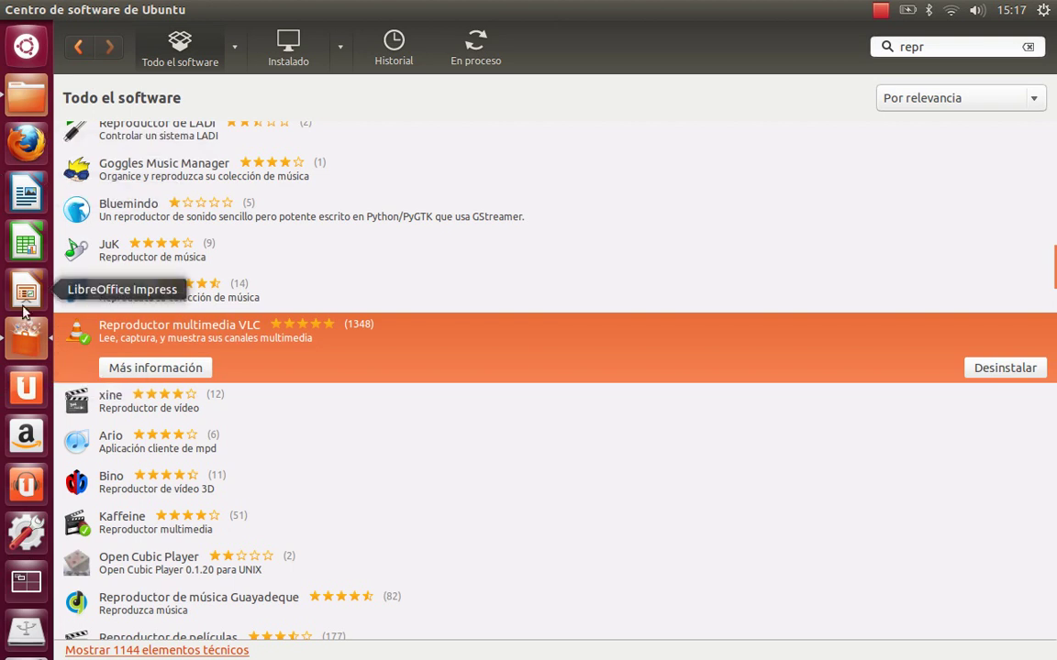
left_click(42, 9)
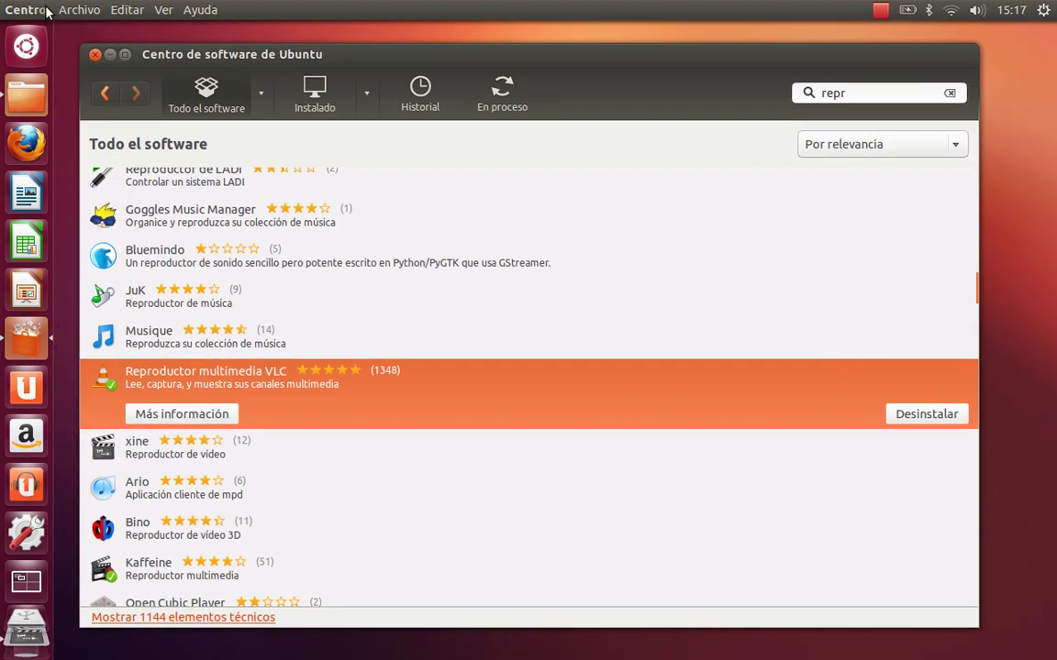
left_click(111, 56)
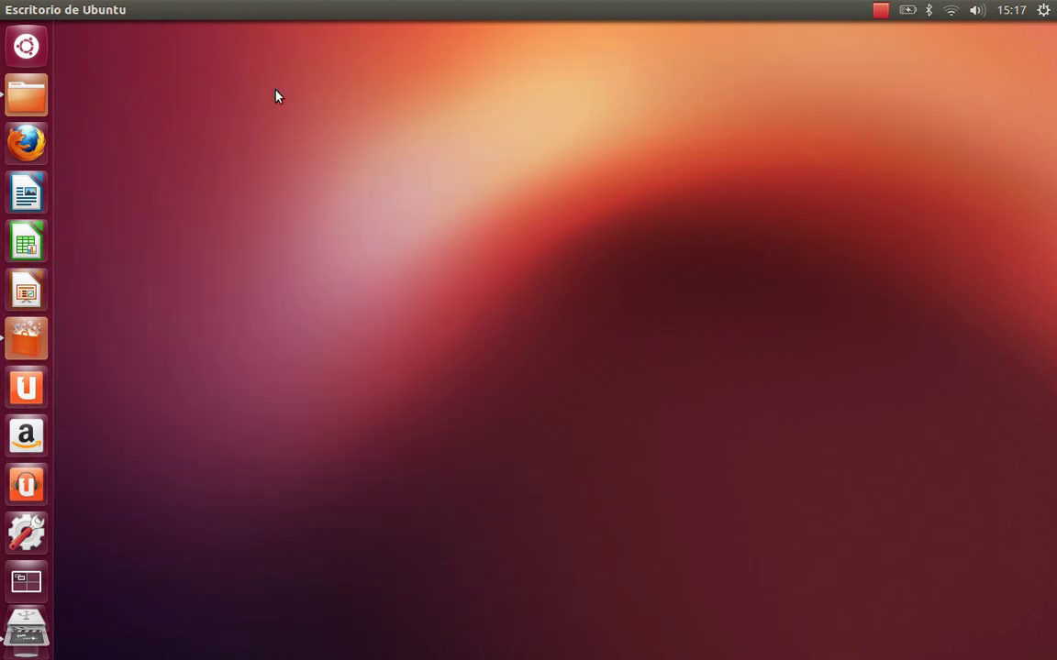
Open the desktop background settings, move the window up slightly, and set A Little Quetzal as the wallpaper
right_click(276, 95)
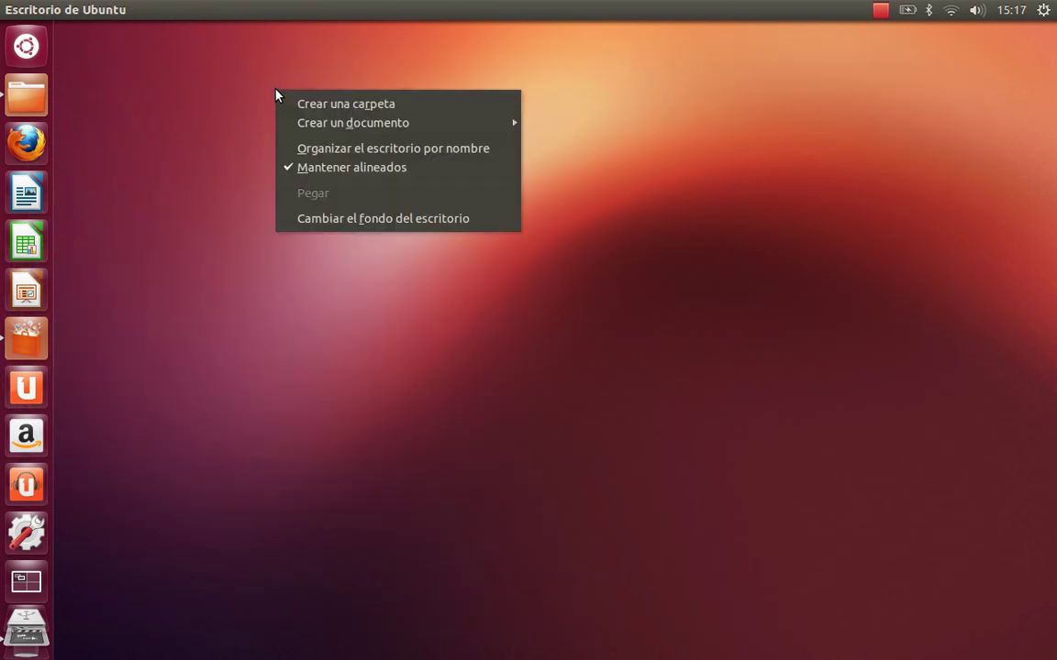
left_click(338, 221)
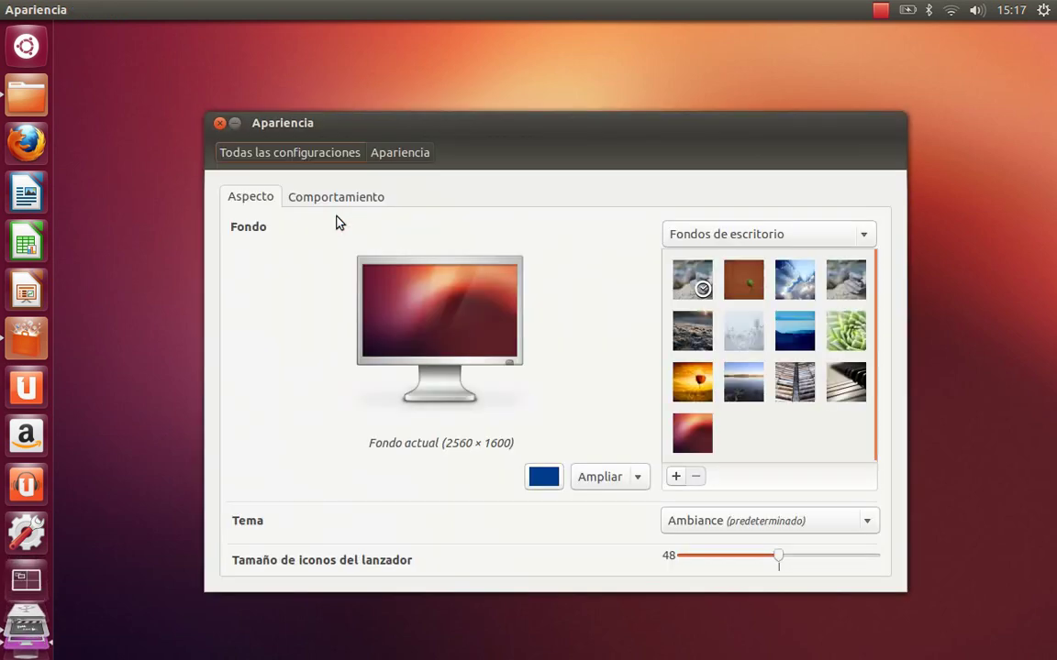
left_click_drag(540, 125, 501, 103)
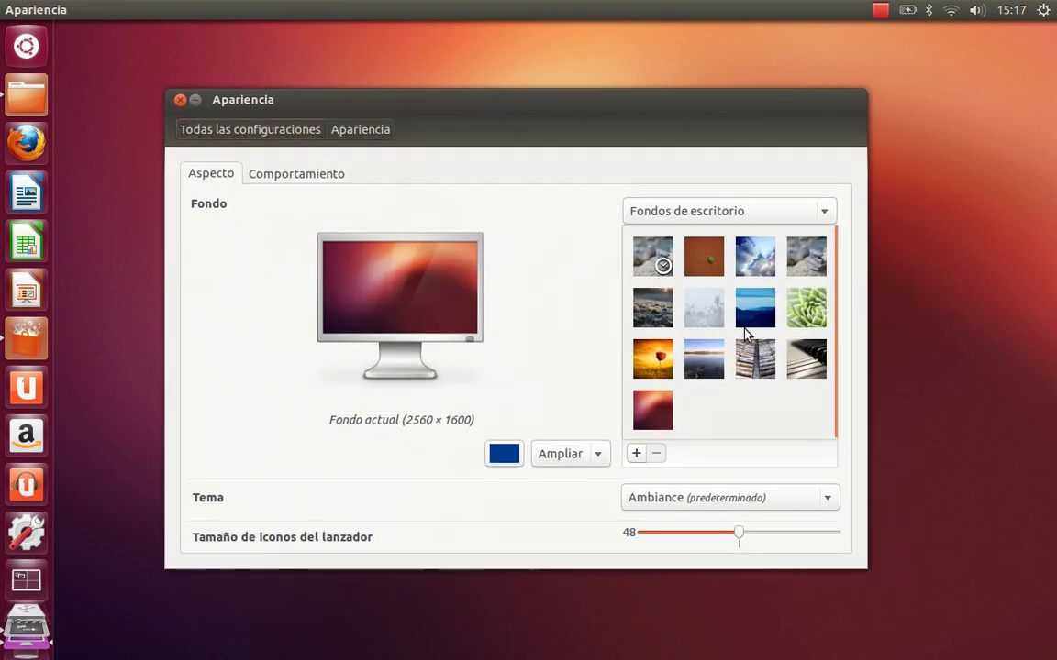
left_click(703, 265)
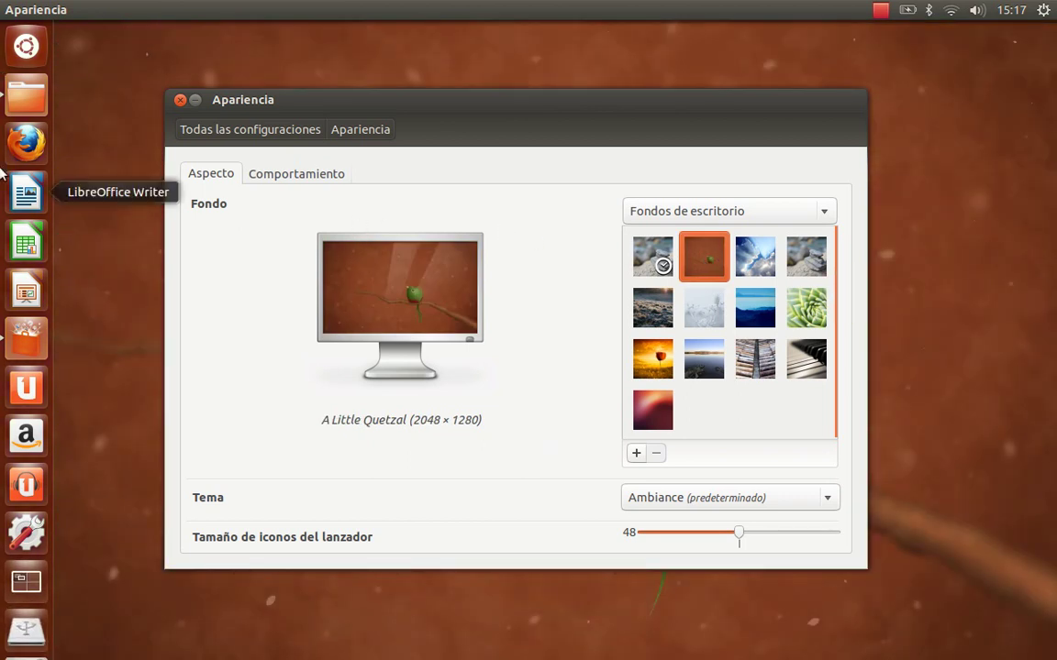
Turn on automatic hiding of the launcher in the behaviour settings and reveal the launcher from the screen edge
left_click(278, 177)
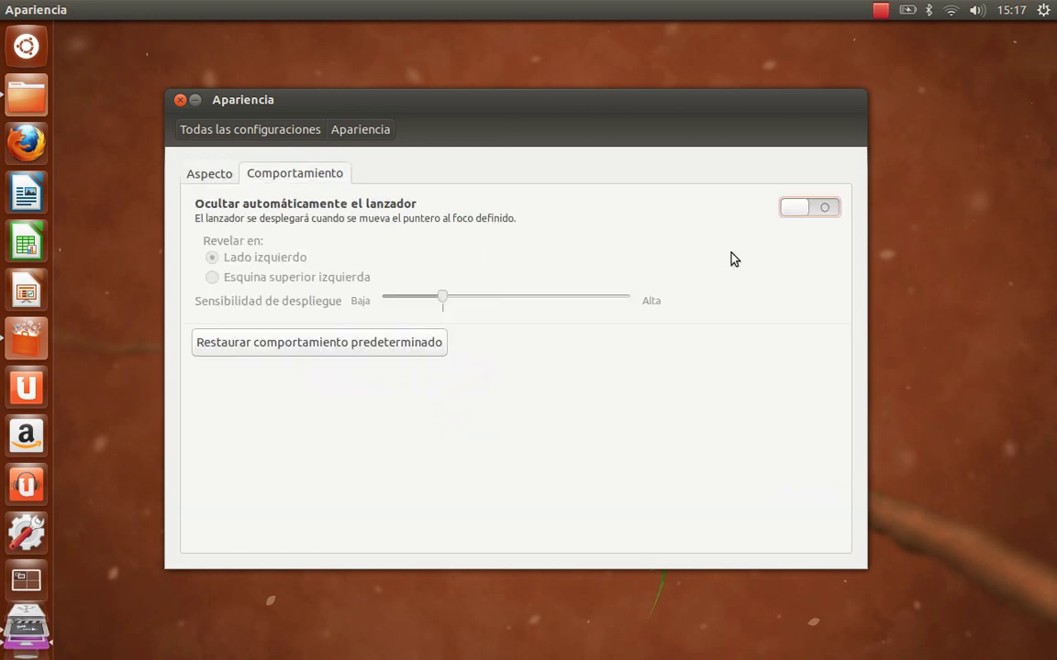
left_click(805, 207)
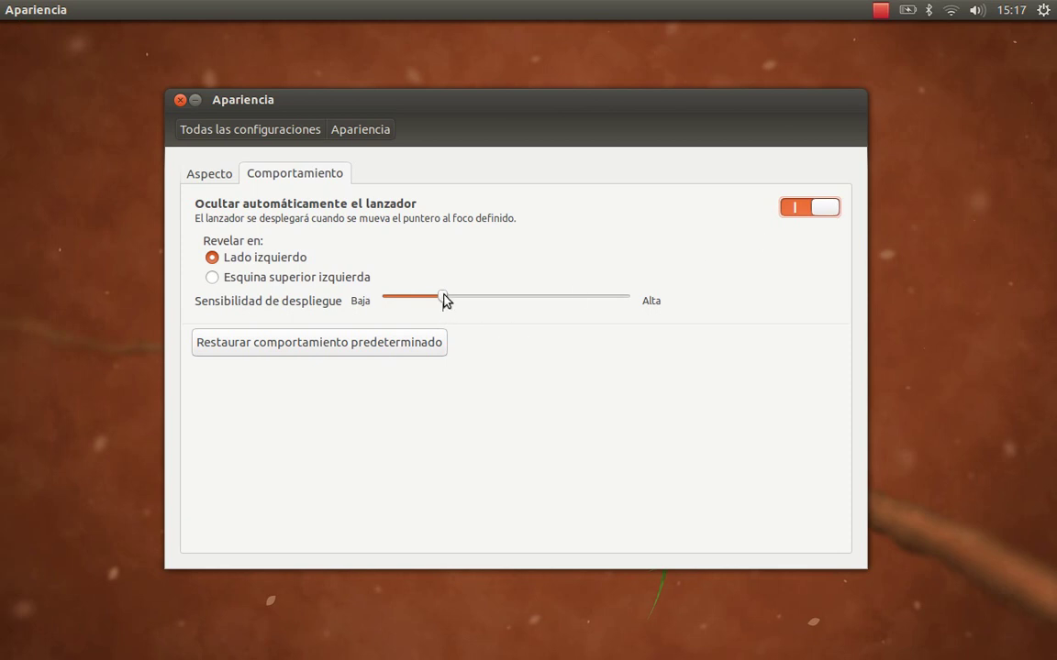
mouse_move(1, 150)
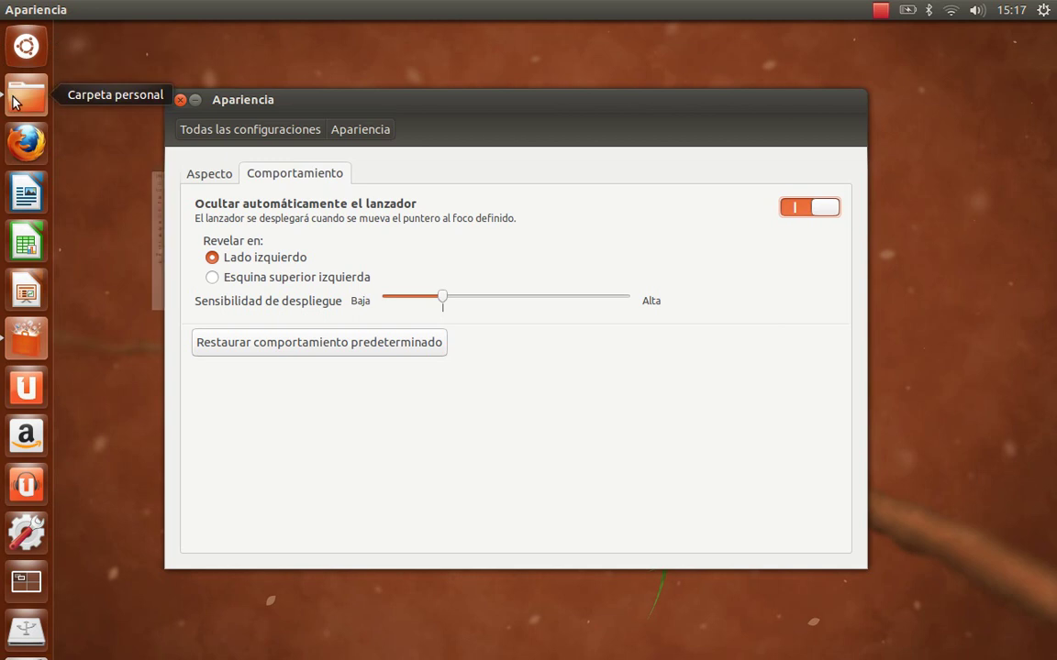
Open the file browser window for pistas resientes, switch it between maximized and normal size, and minimize it
left_click(14, 101)
double_click(119, 107)
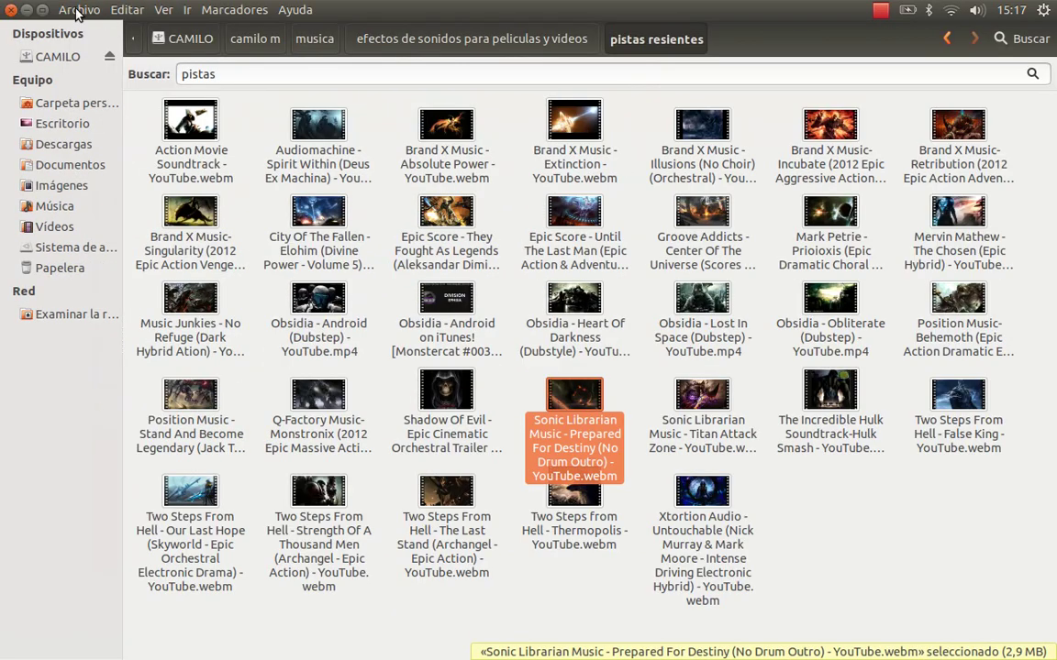
left_click(43, 9)
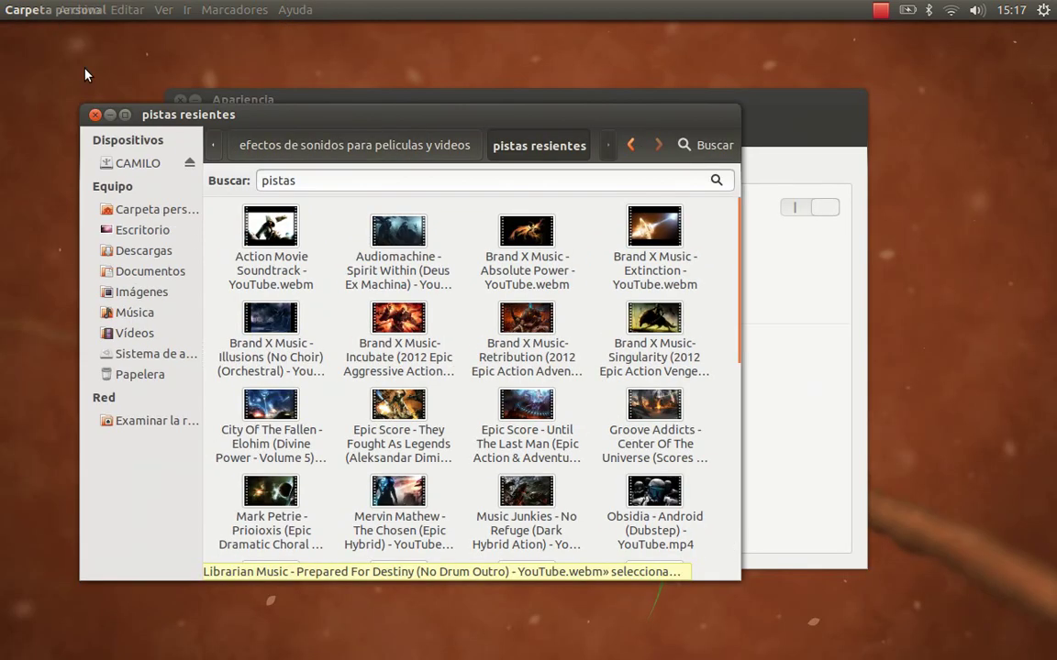
left_click(110, 115)
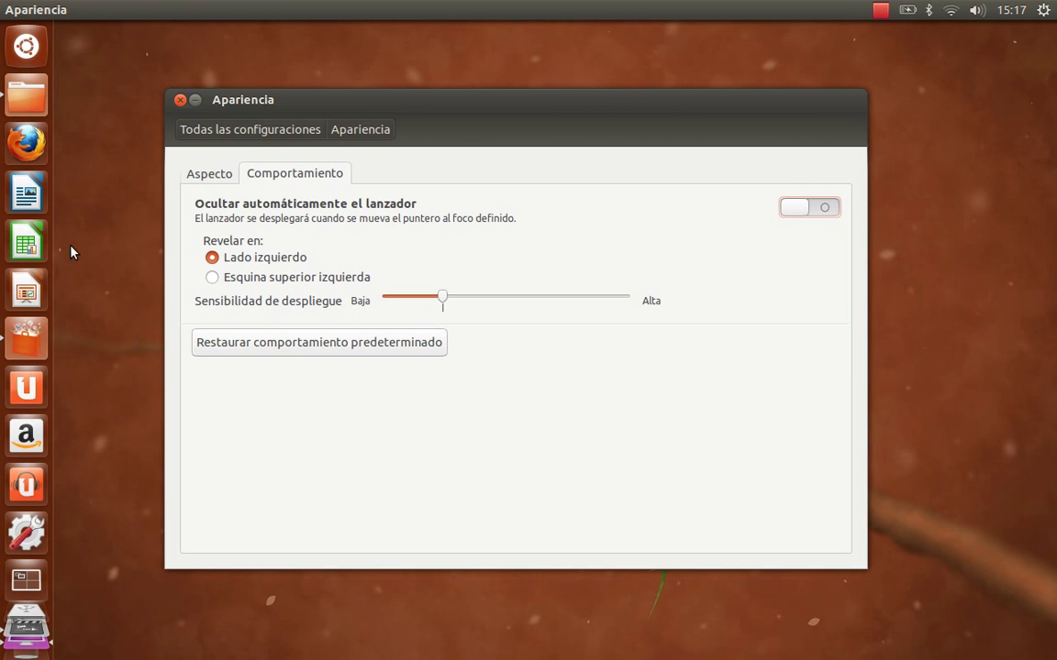
Return to the wallpaper and theme page of the appearance settings and minimize the window
left_click(224, 173)
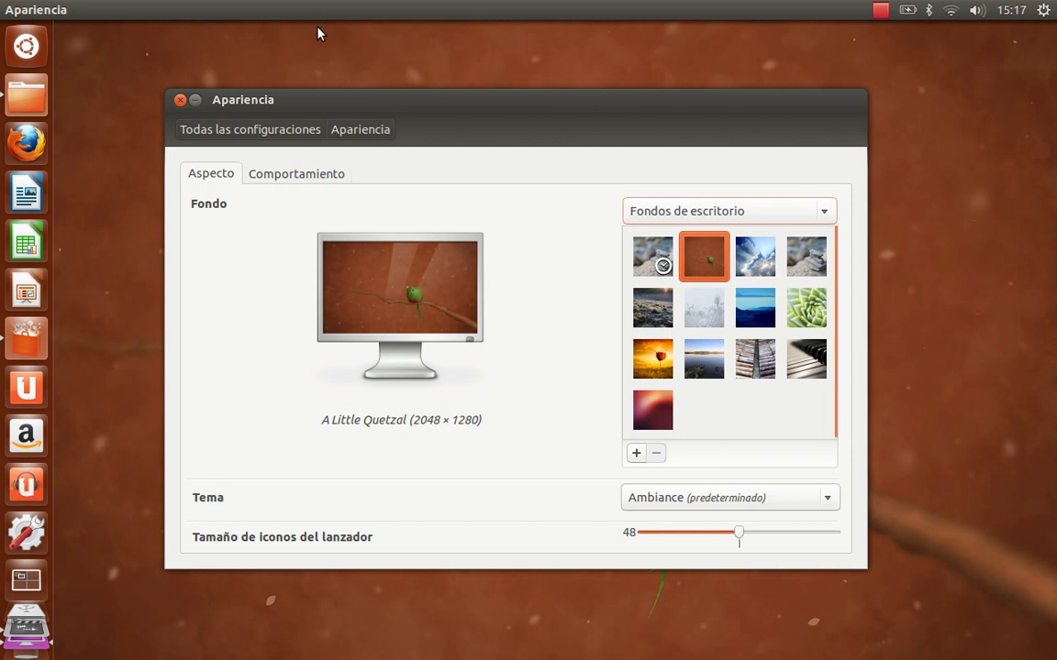
left_click(194, 99)
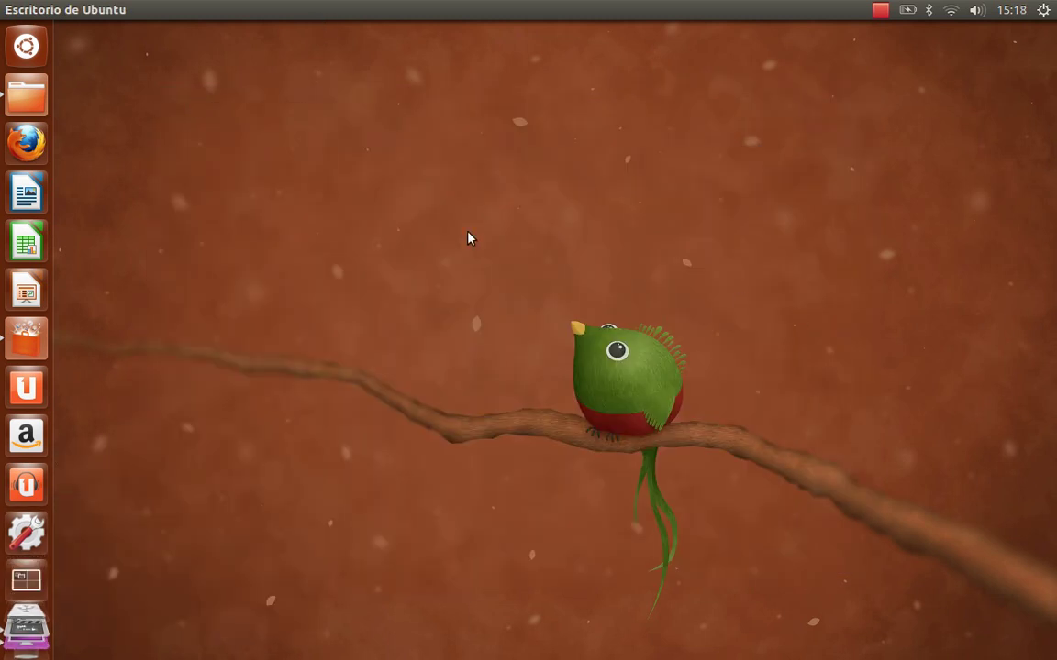
View the calendar and the Bluetooth options of the system indicators, and close them
left_click(995, 8)
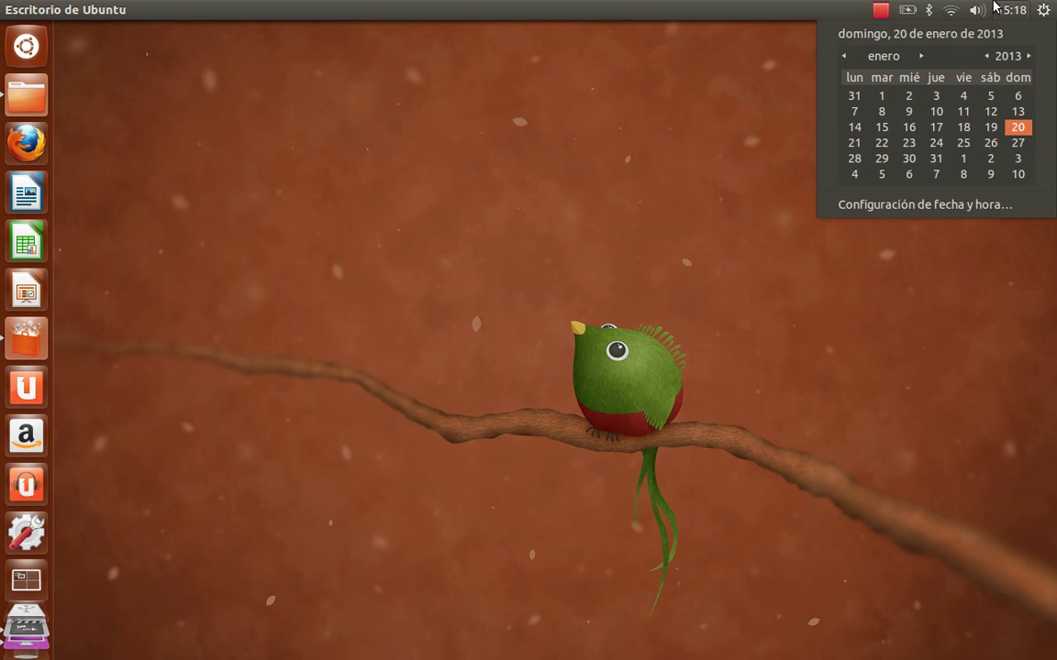
mouse_move(910, 9)
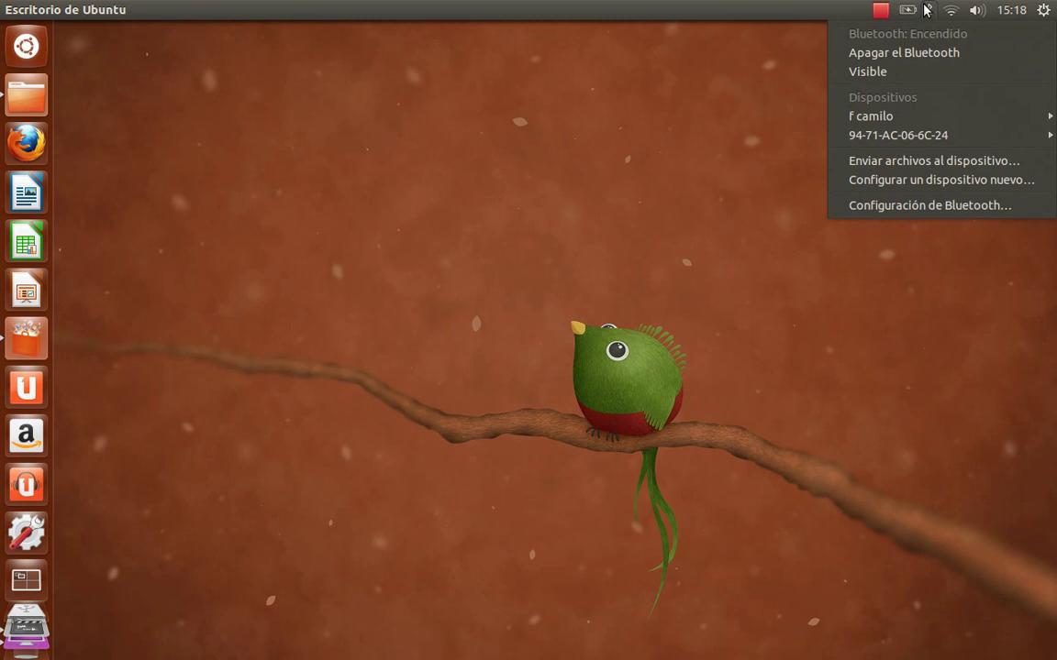
left_click(552, 174)
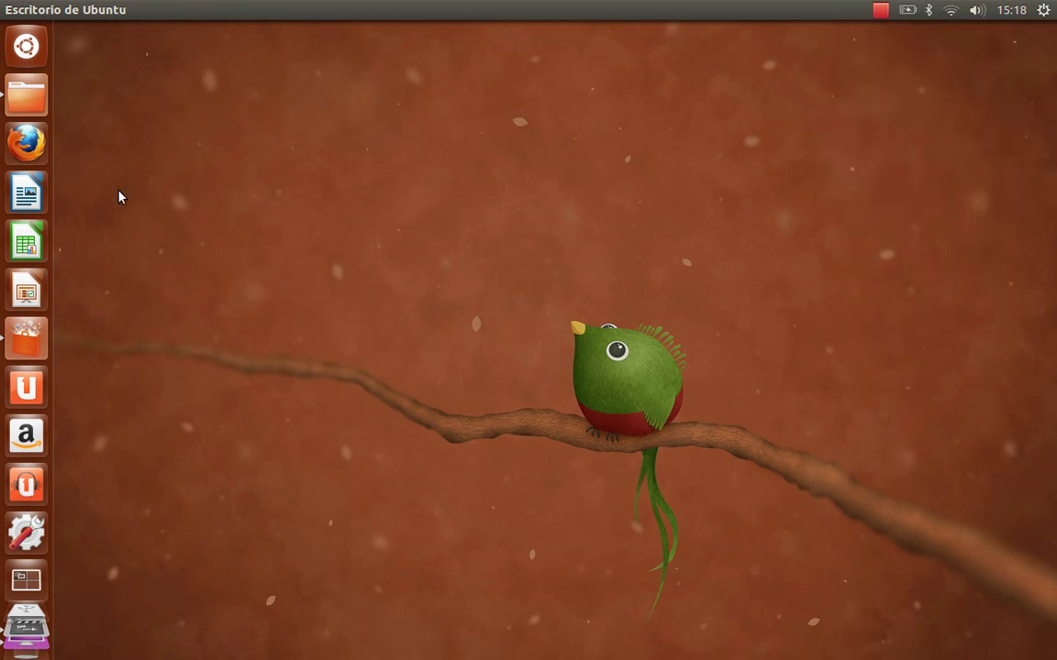
Open LibreOffice Writer and LibreOffice Impress to view their blank documents, and close both windows
left_click(32, 206)
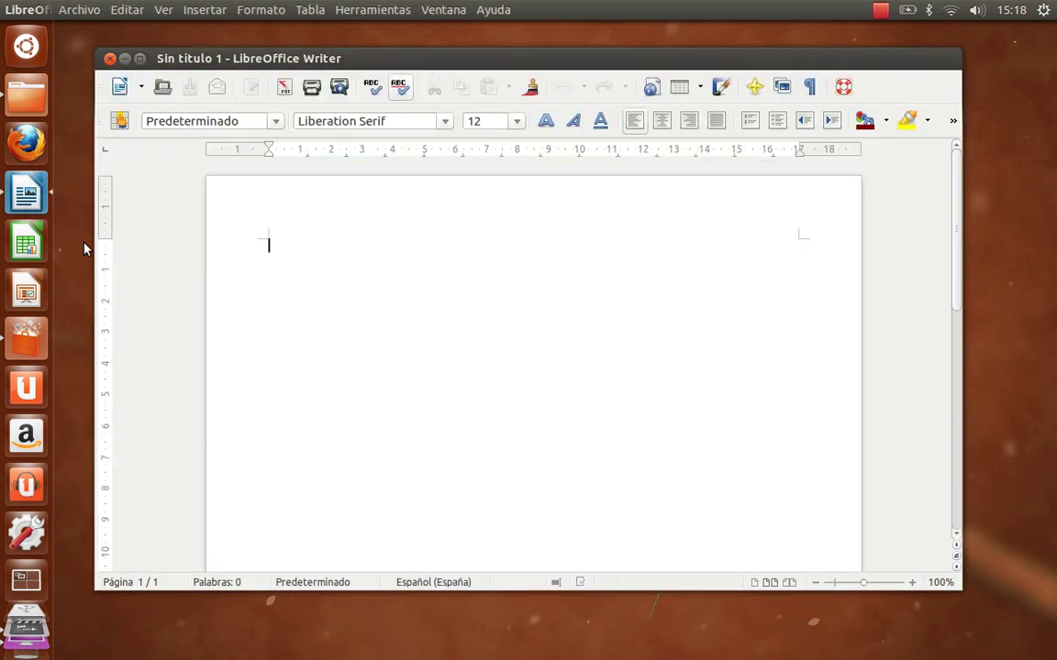
left_click_drag(455, 61, 455, 28)
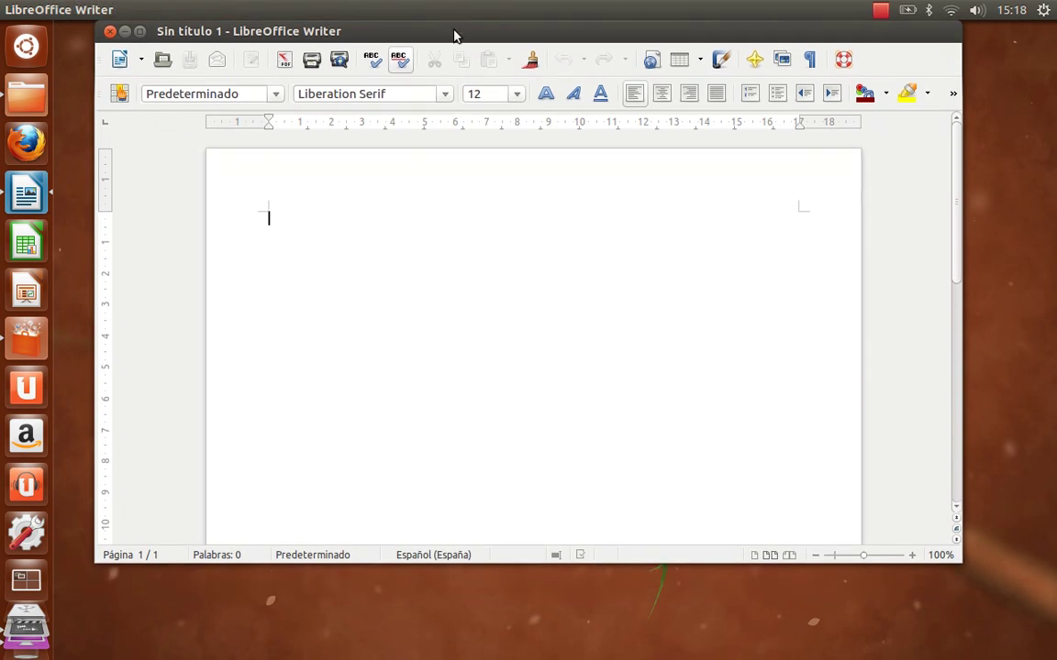
left_click(28, 290)
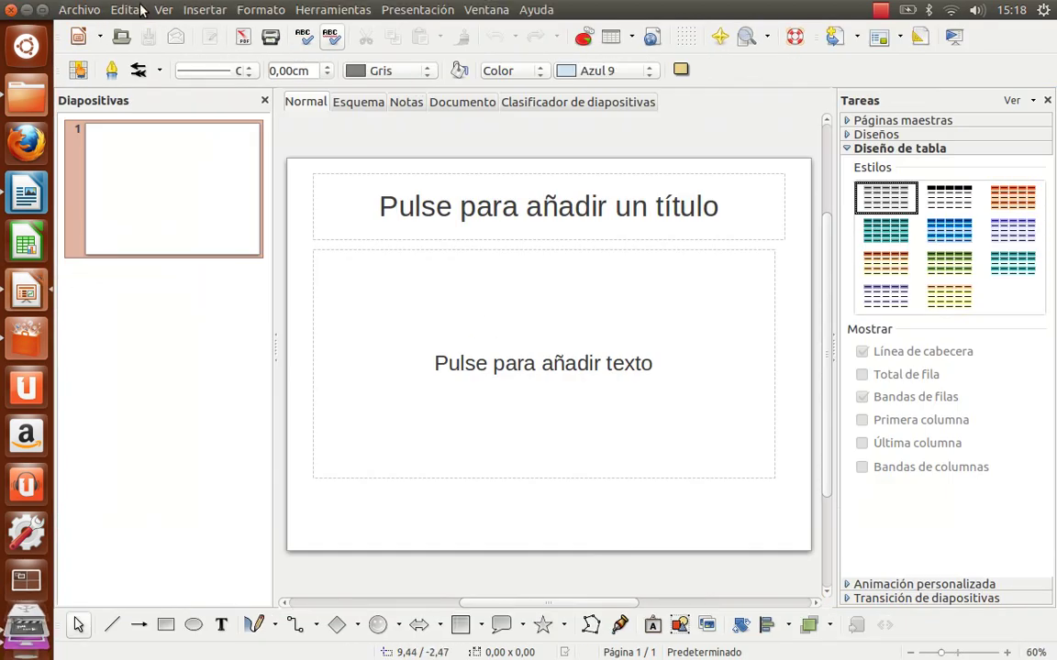
left_click(42, 9)
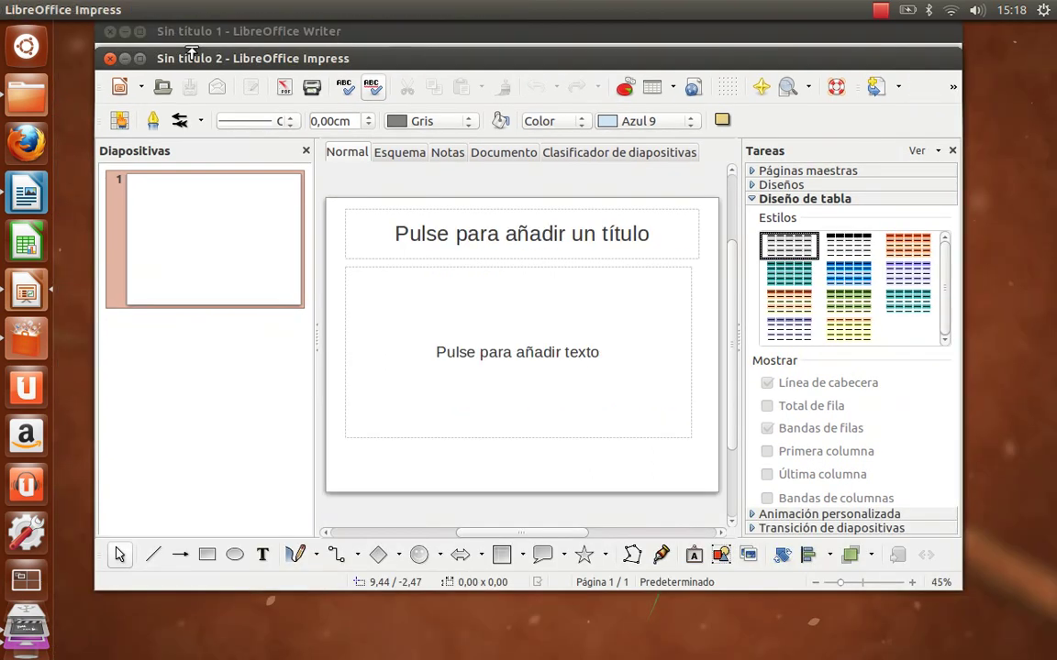
left_click(109, 59)
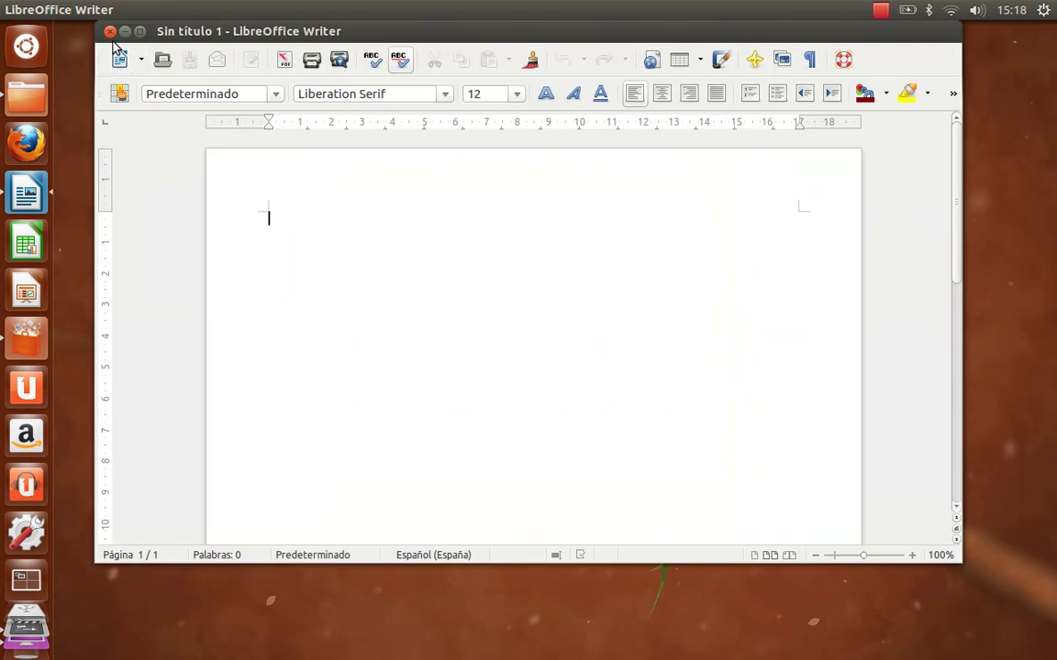
left_click(110, 33)
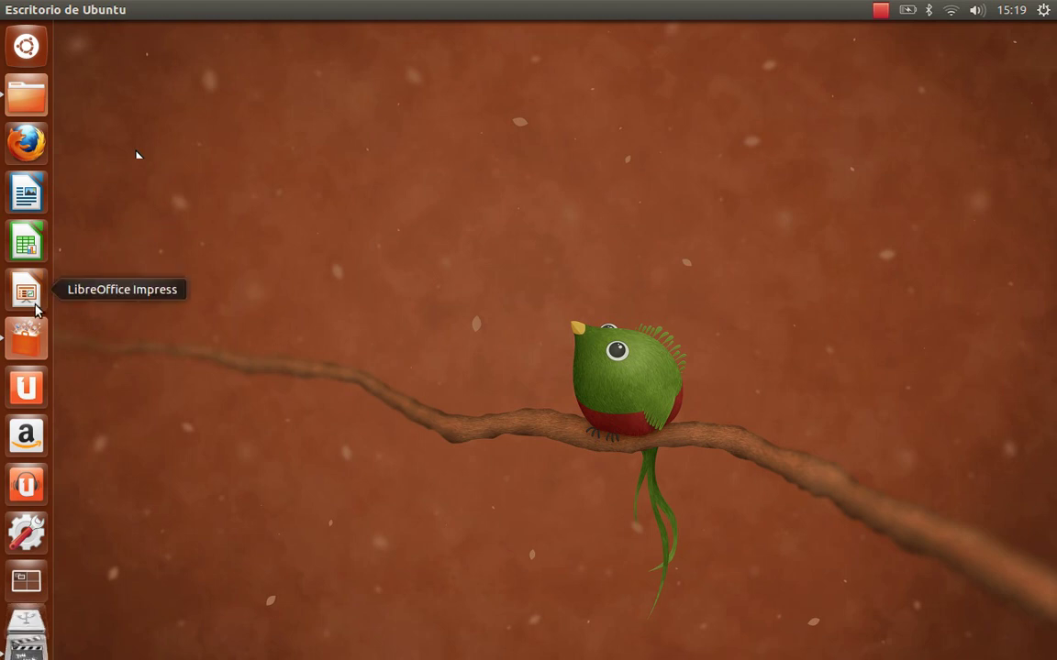
Reopen the software center, select the second Reproductor multimedia Banshee entry in the results, and close the window
left_click(35, 335)
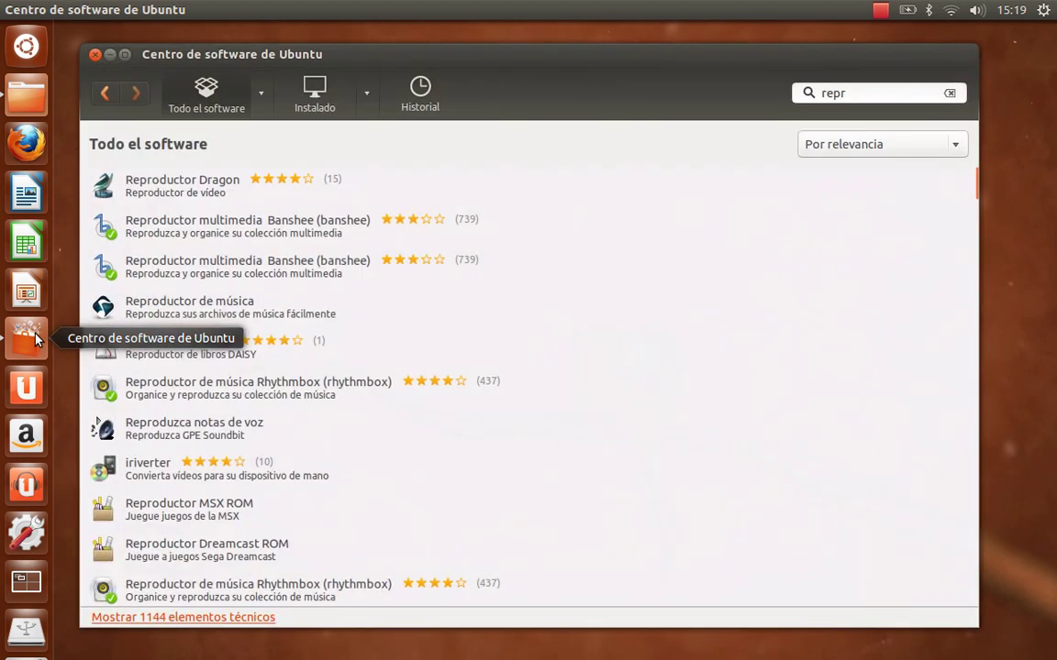
left_click(258, 276)
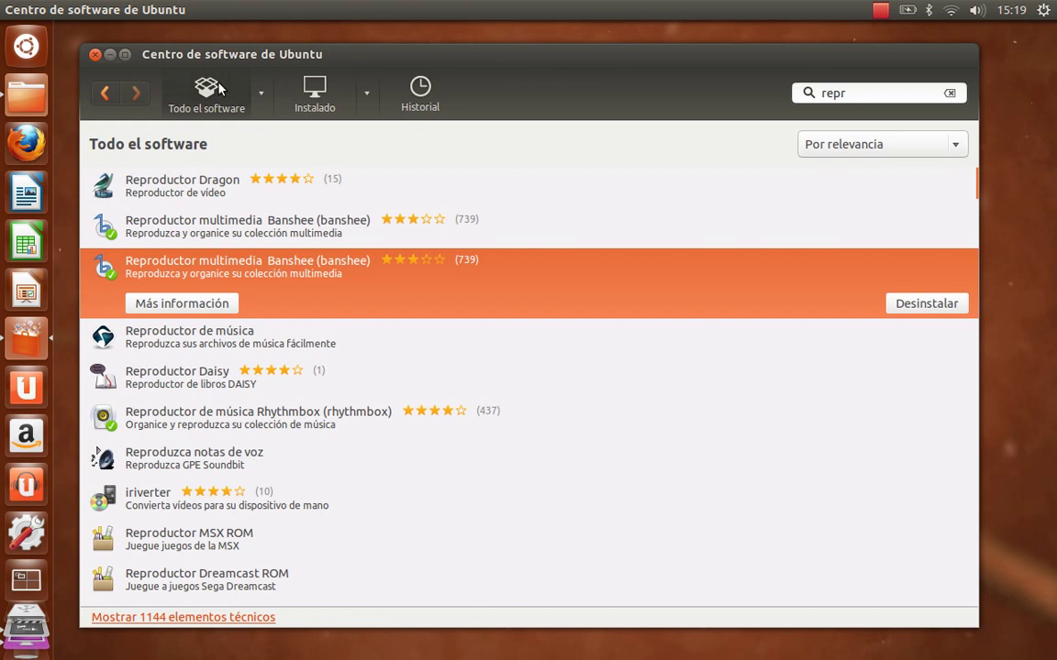
left_click(94, 55)
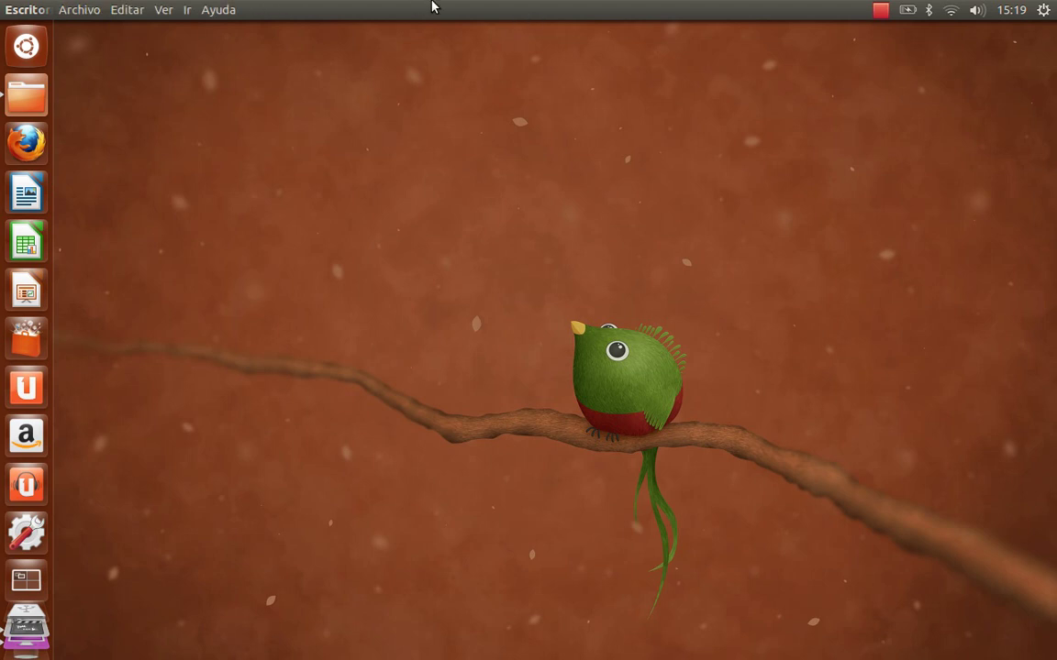
View the options offered for the desktop and for the Carpeta personal launcher item without choosing any
right_click(504, 102)
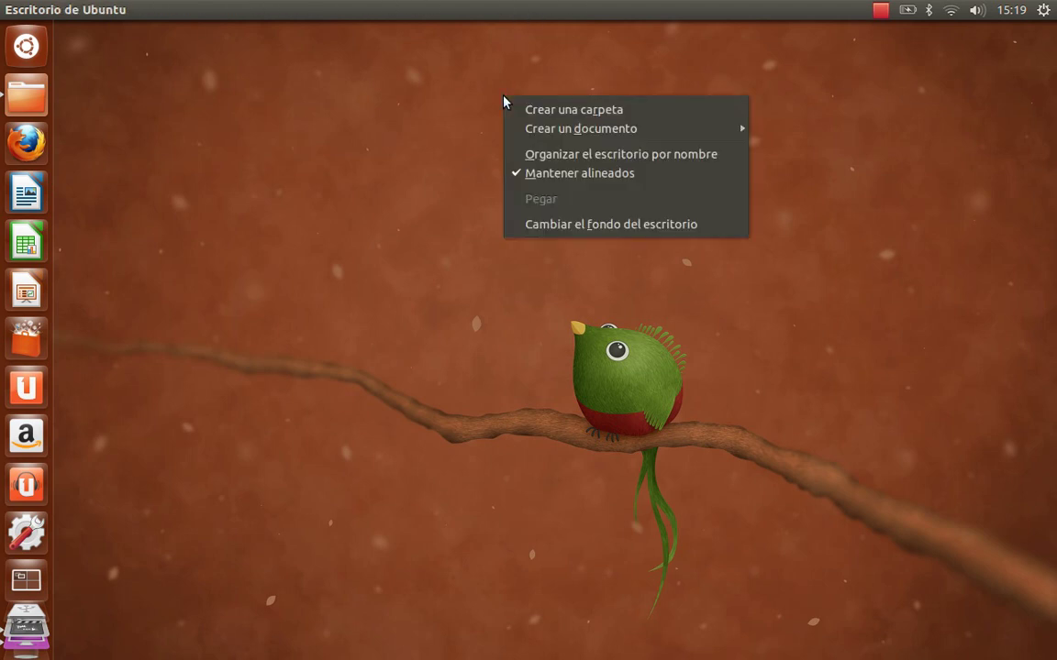
left_click(389, 140)
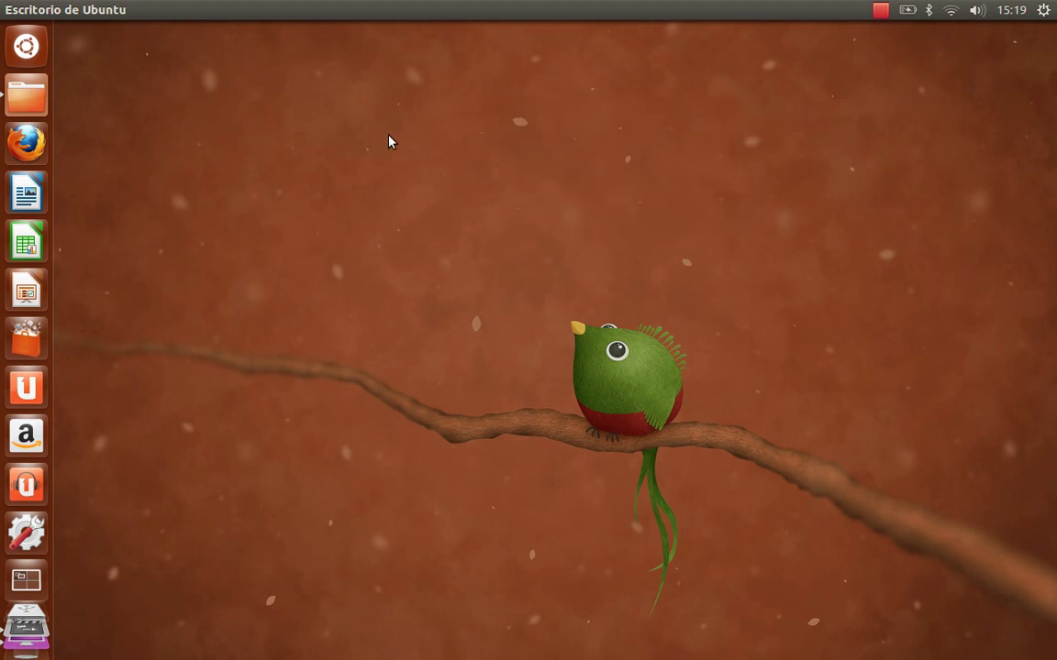
right_click(26, 108)
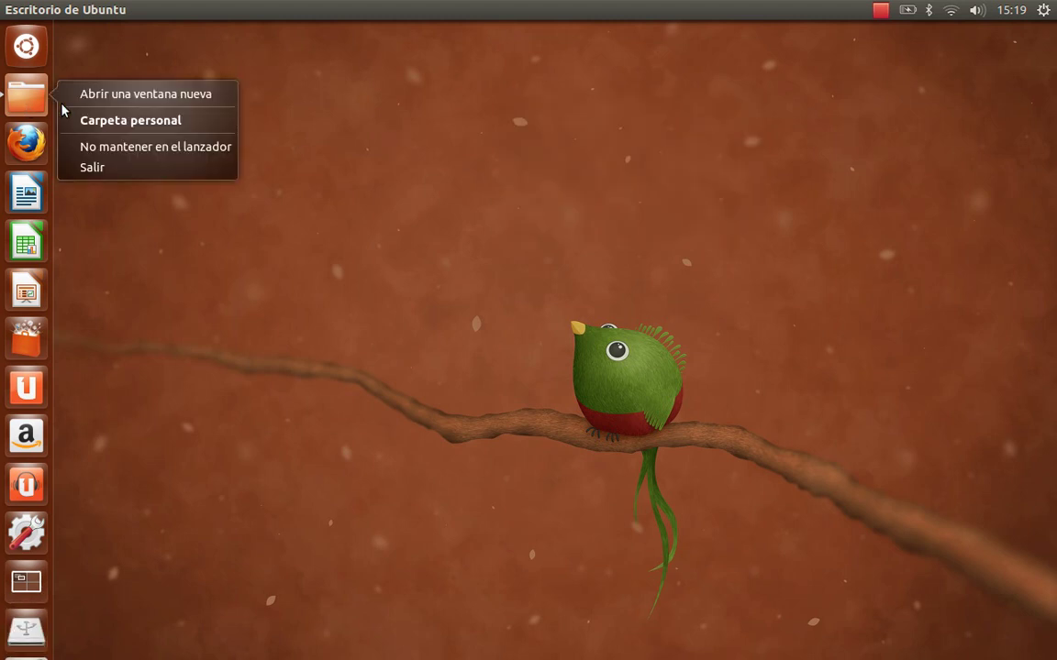
left_click(281, 309)
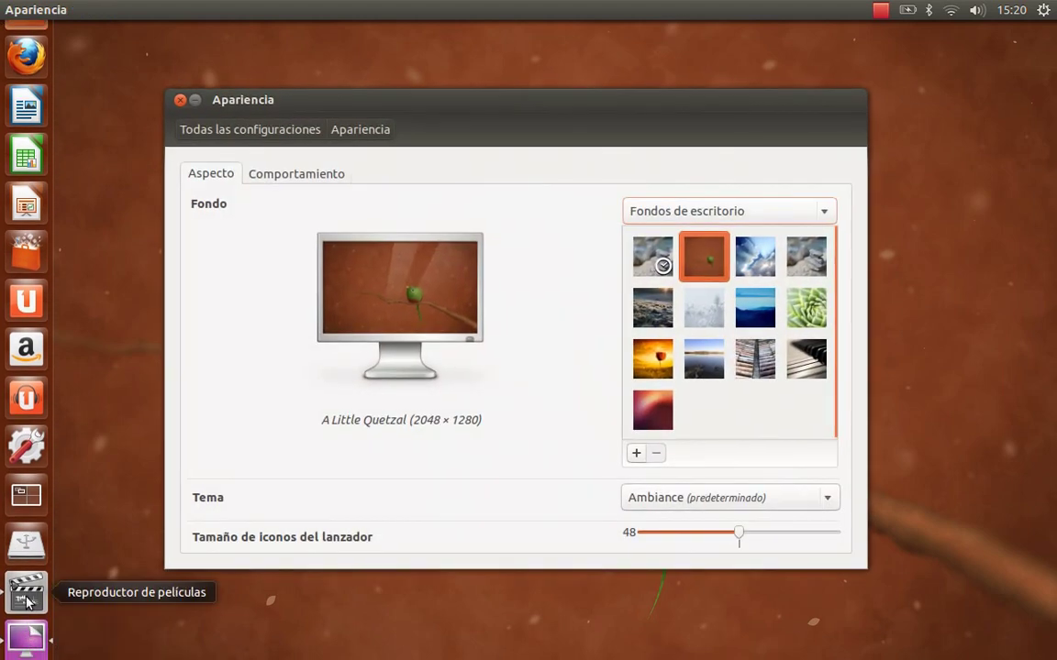
Play Brand X Music - Absolute Power in the movie player, minimize the player, and close the appearance settings
left_click(26, 598)
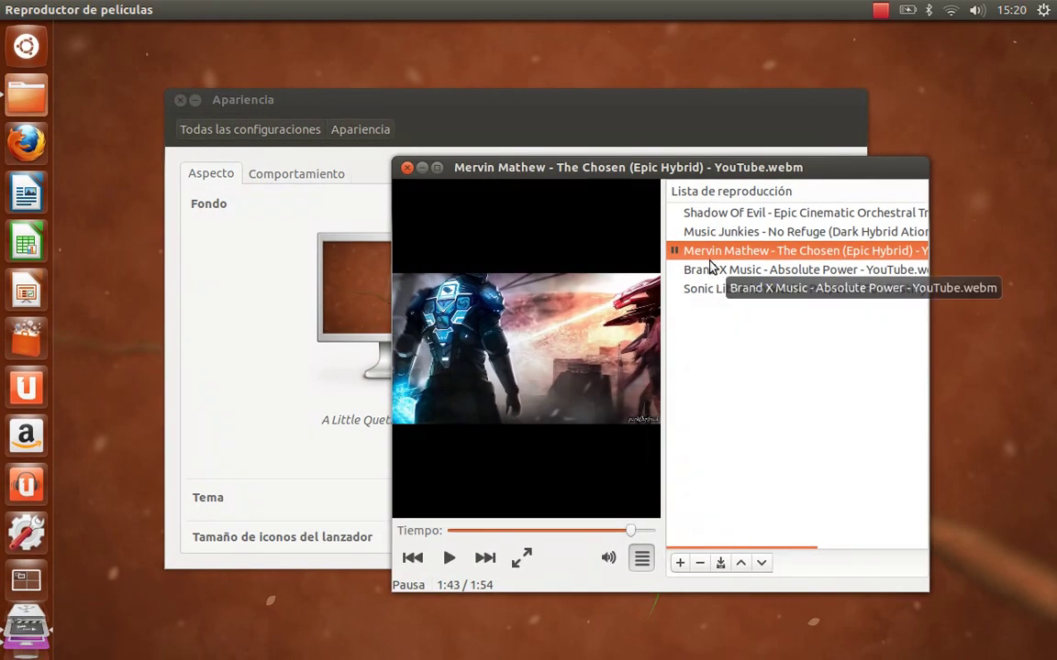
double_click(770, 271)
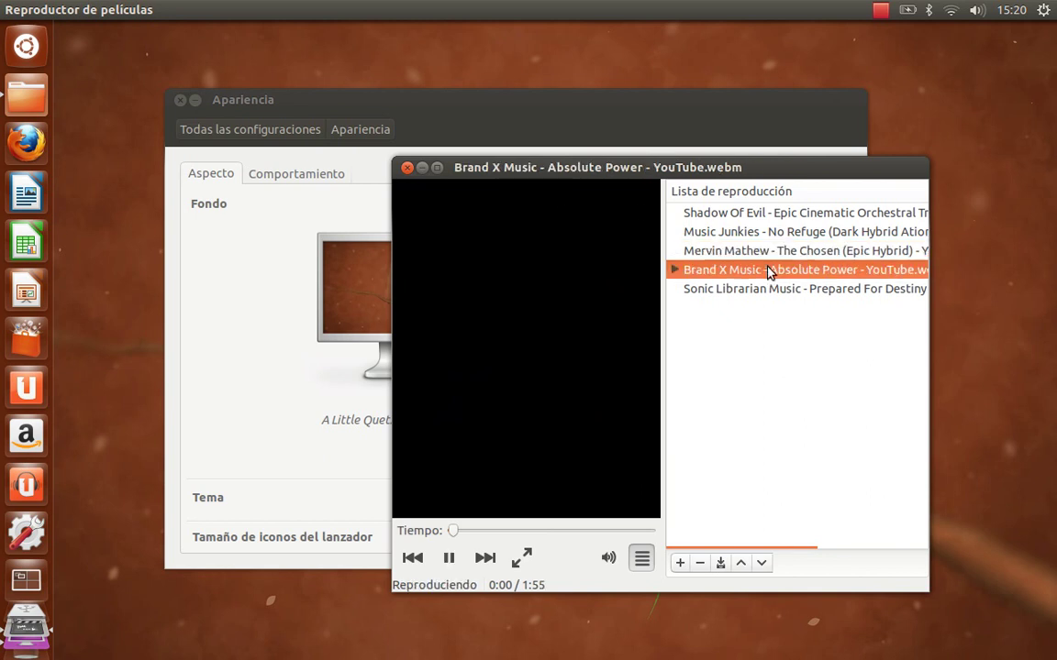
left_click(422, 167)
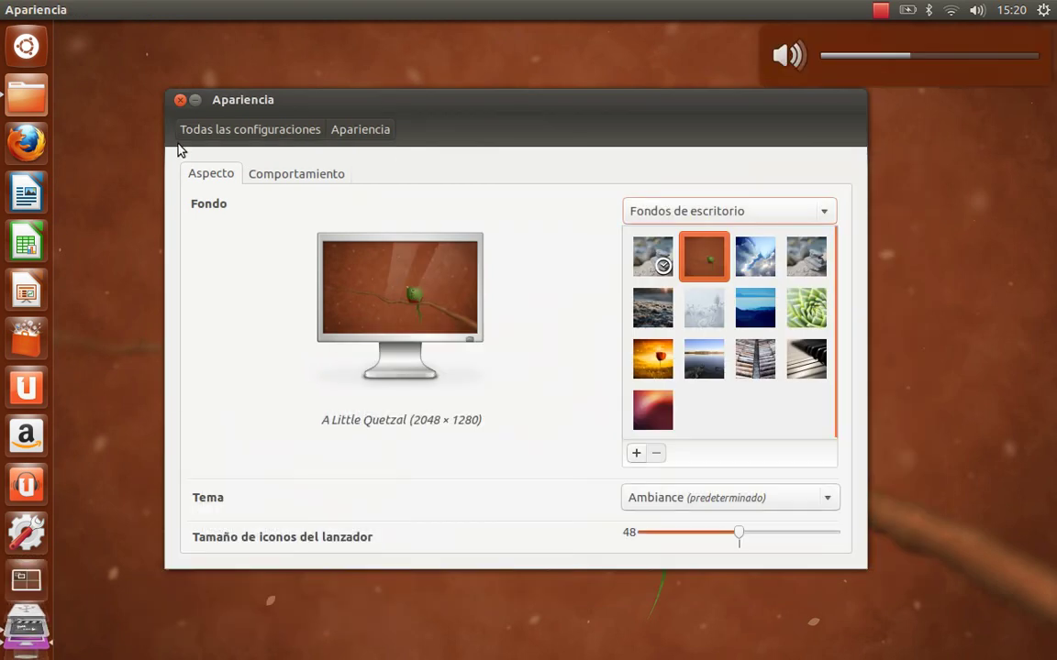
left_click(180, 101)
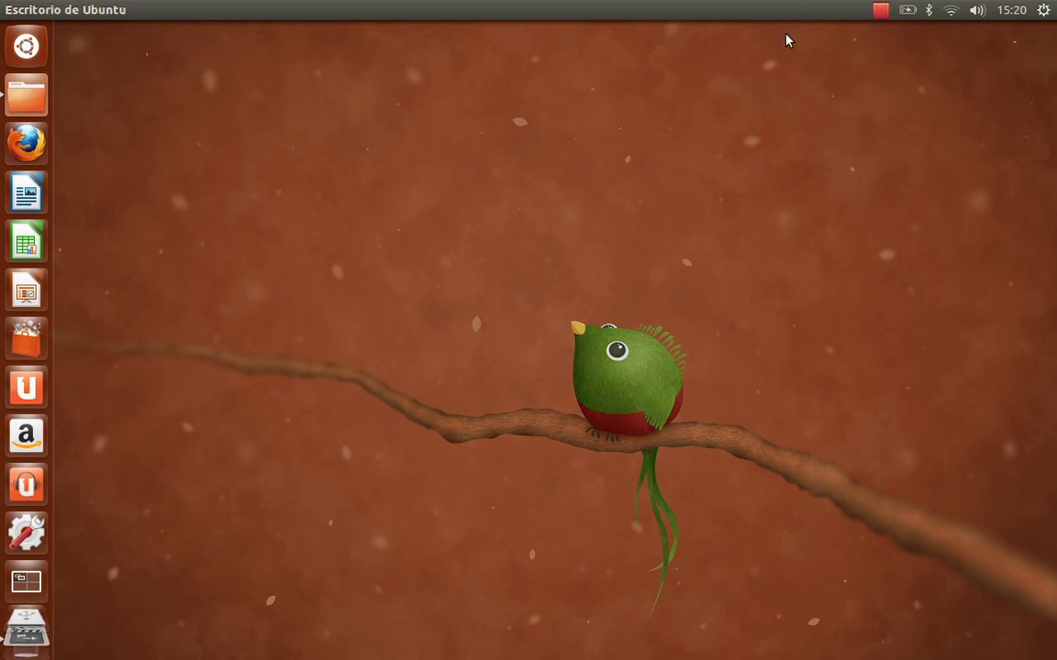
Pause the screen recording
left_click(880, 10)
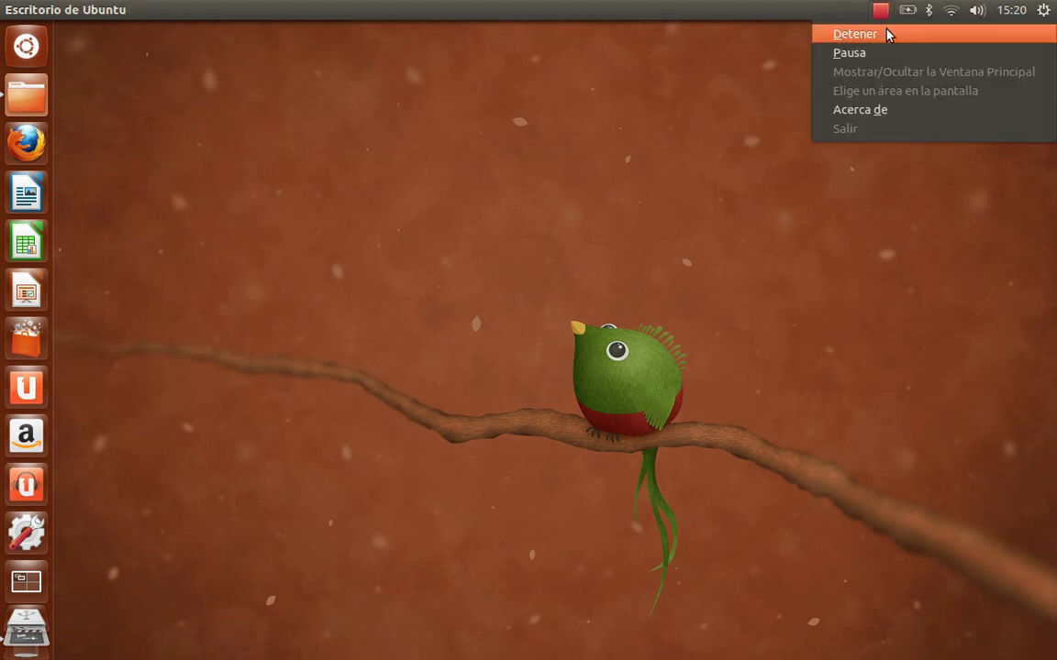
left_click(886, 52)
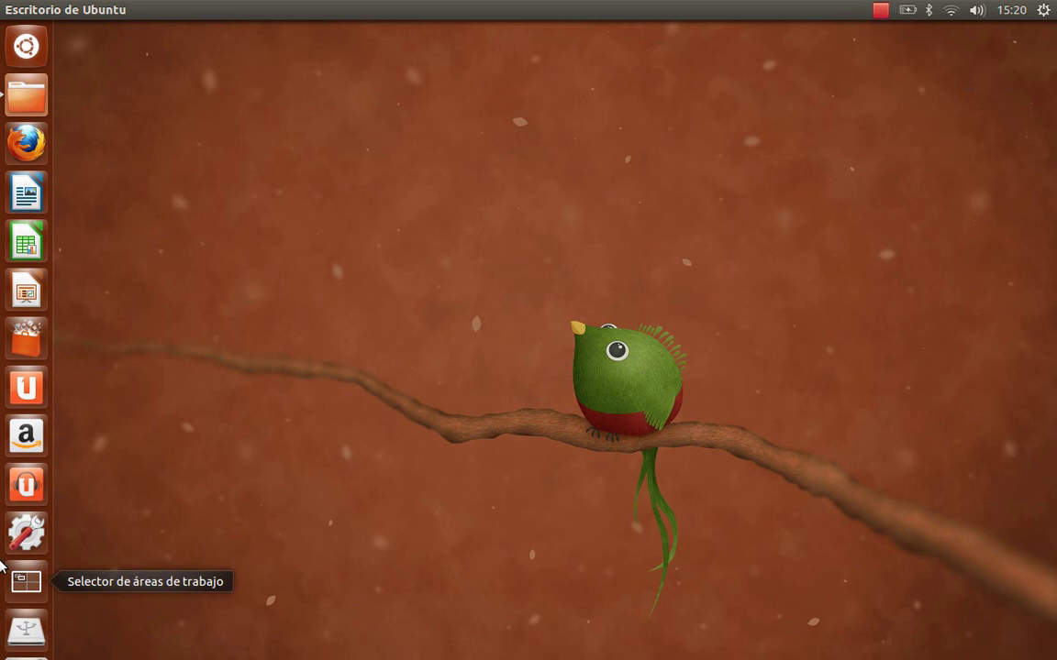
Open the system settings, move the window slightly up, and adjust the sound volume up and back down
left_click(25, 535)
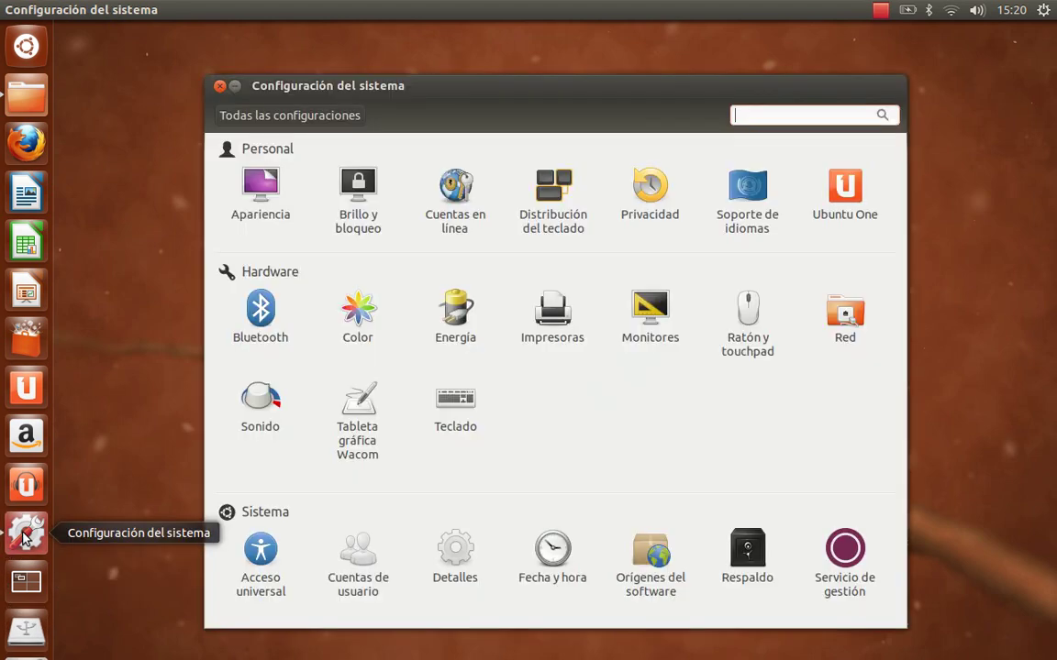
left_click_drag(564, 103, 530, 73)
key("XF86AudioRaiseVolume")
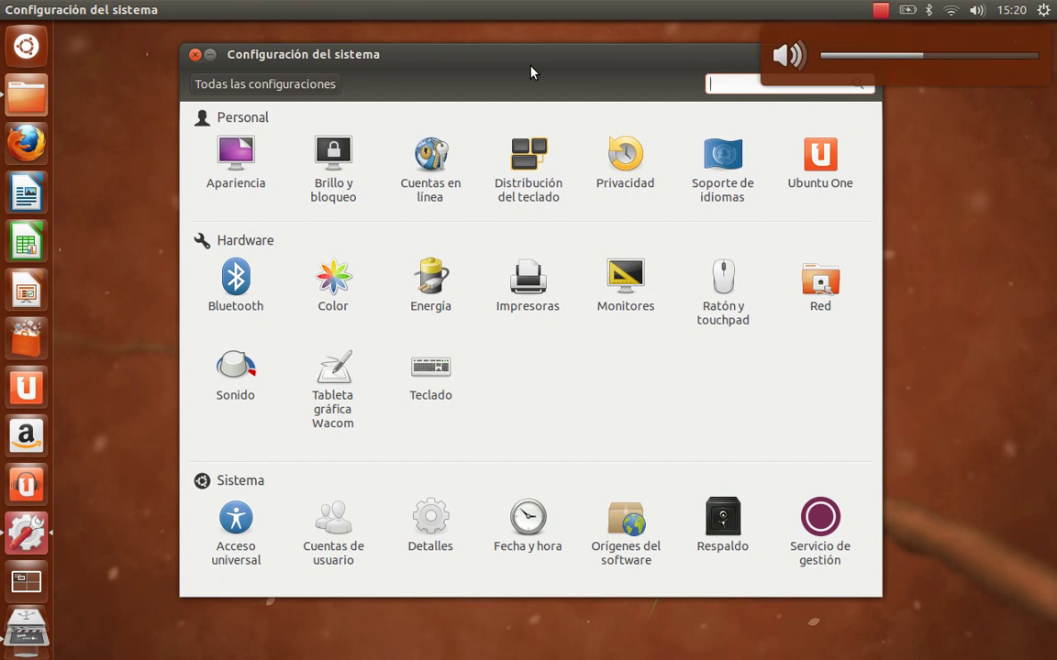
key("XF86AudioLowerVolume")
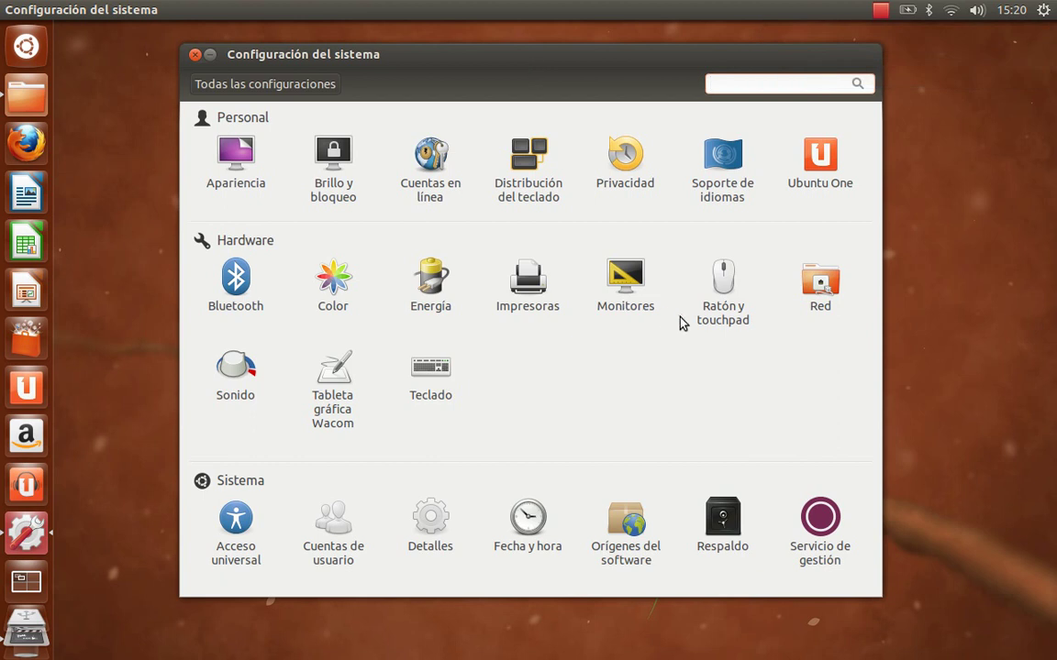
Open the system details summary and move its window slightly aside
left_click(430, 527)
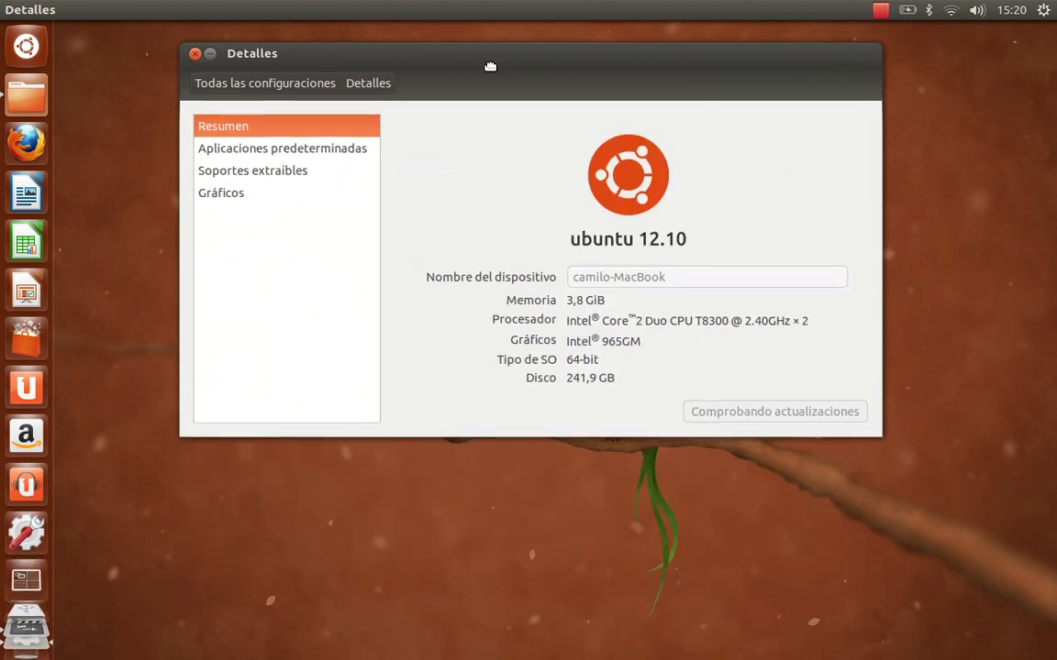
left_click_drag(493, 69, 471, 68)
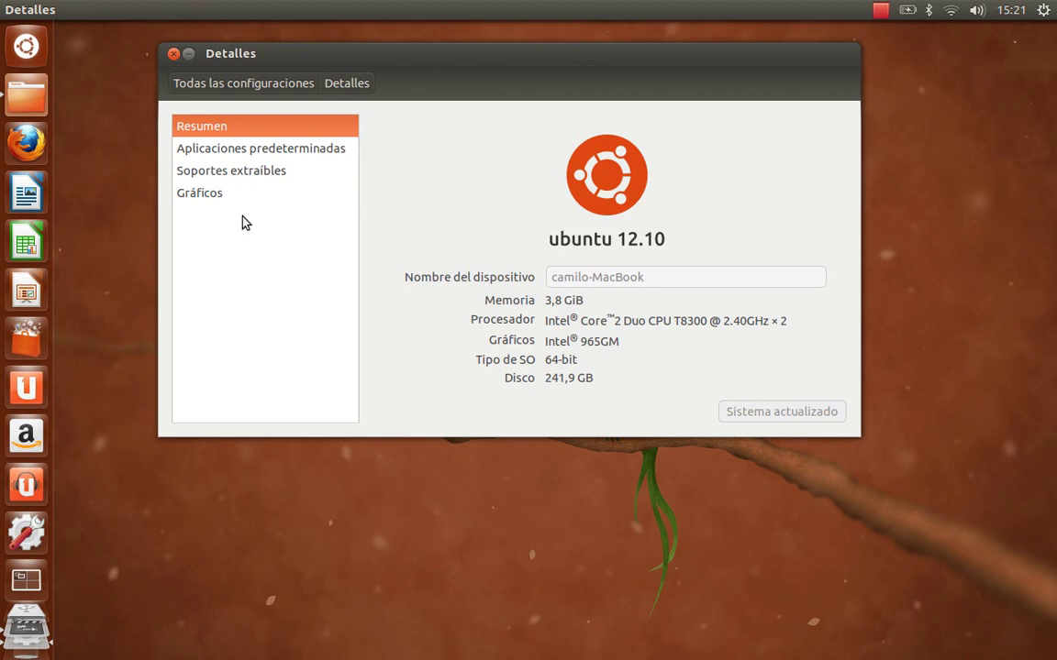
Lower the sound volume and open the options of the empty desktop
left_click(879, 10)
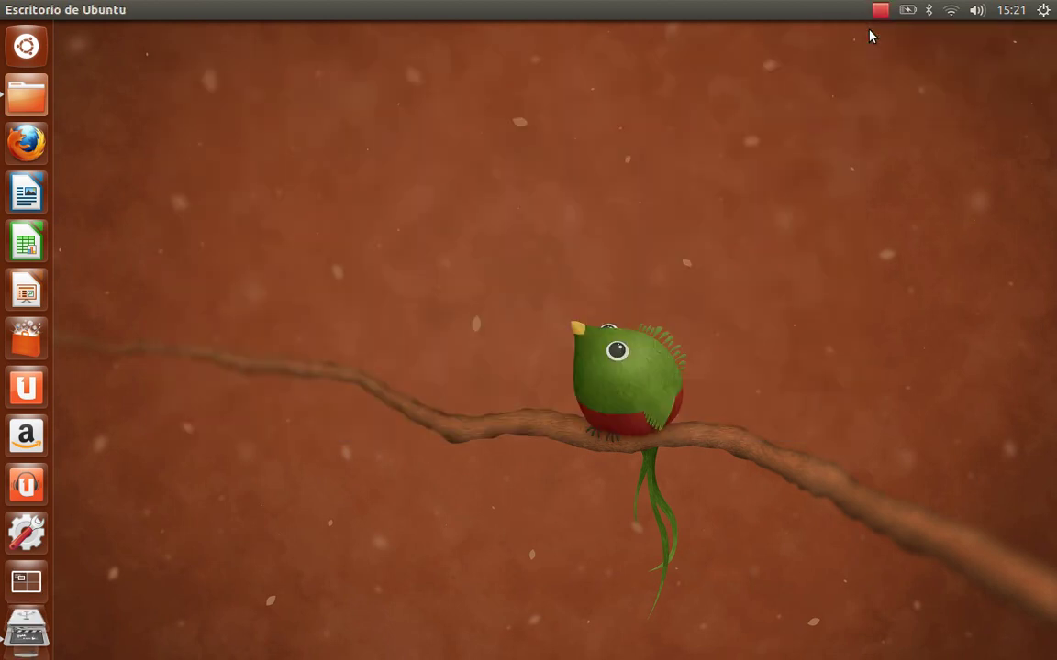
key("XF86AudioLowerVolume")
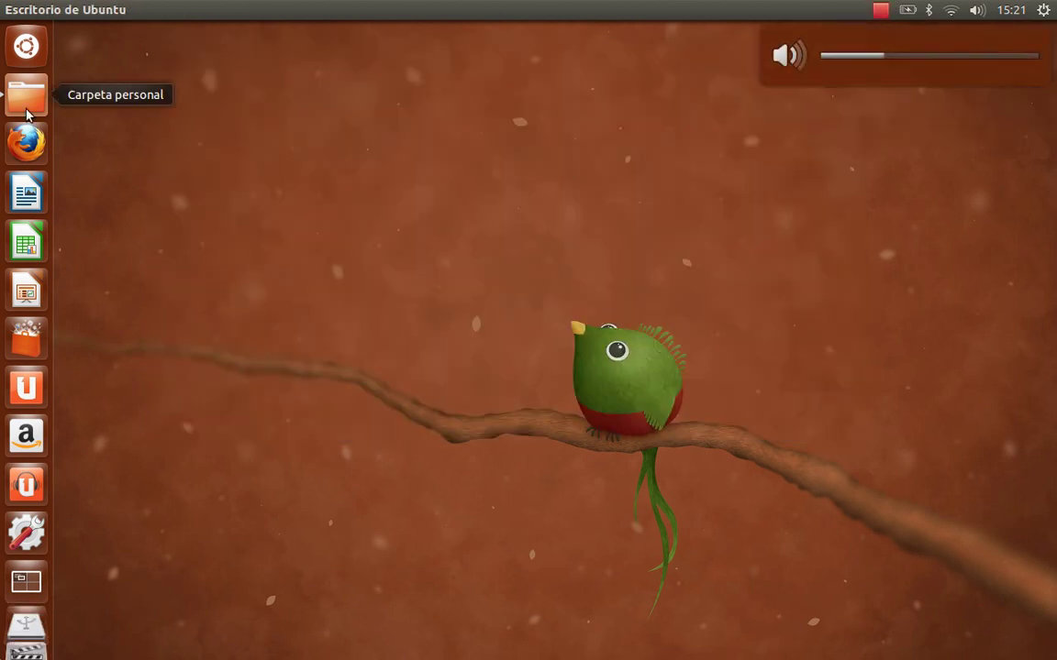
right_click(314, 287)
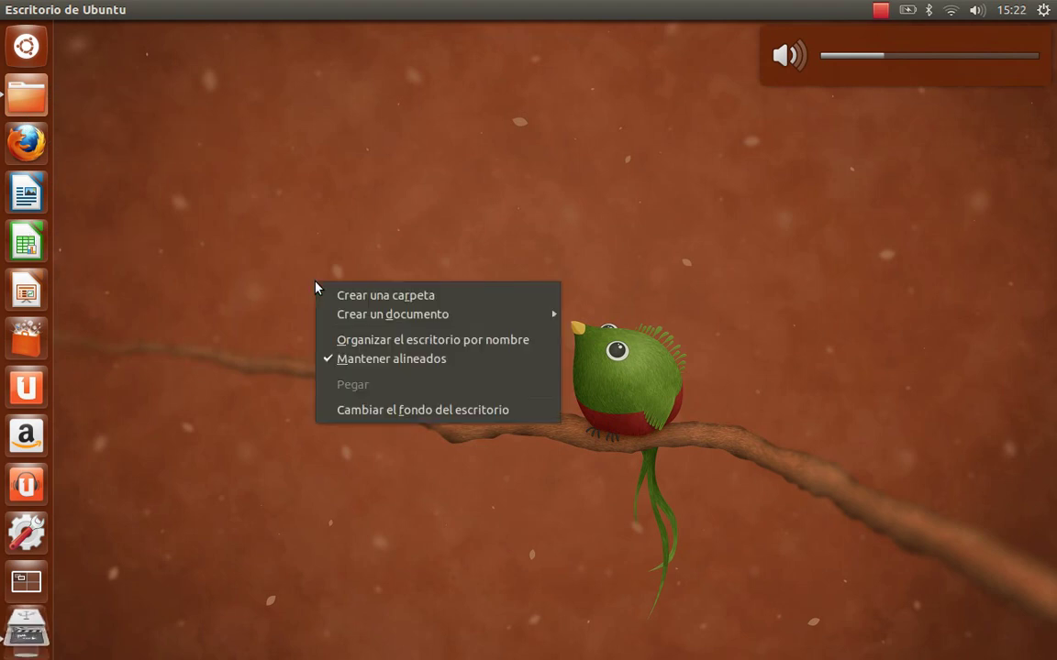
Open the desktop background settings, view the behaviour options, return to the look options and move the window slightly up
left_click(389, 410)
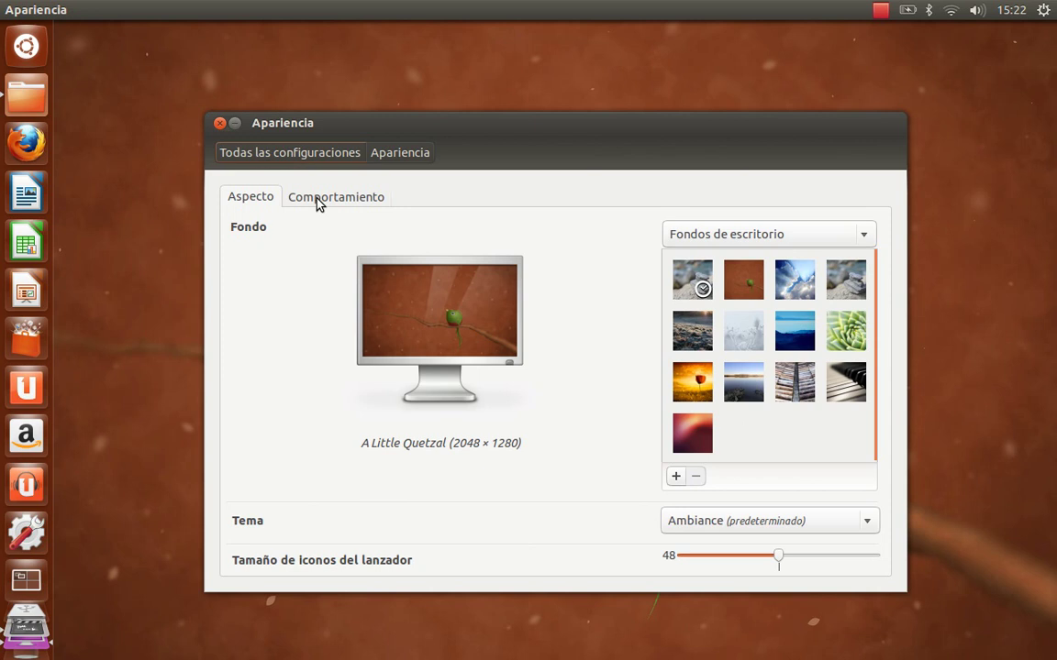
left_click(318, 204)
left_click(268, 203)
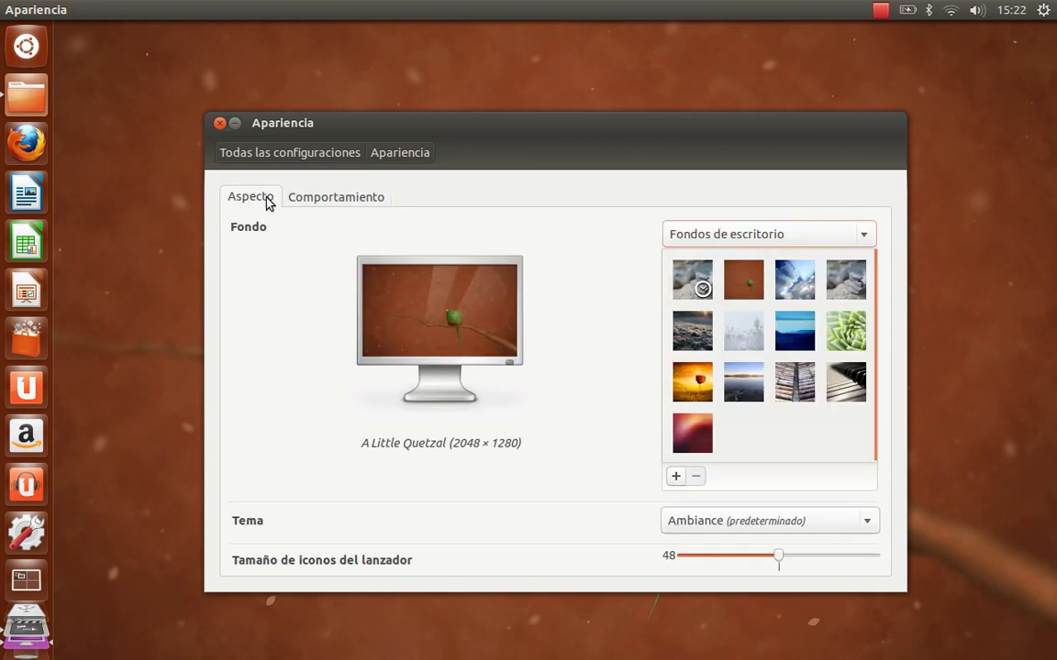
left_click_drag(662, 120, 659, 76)
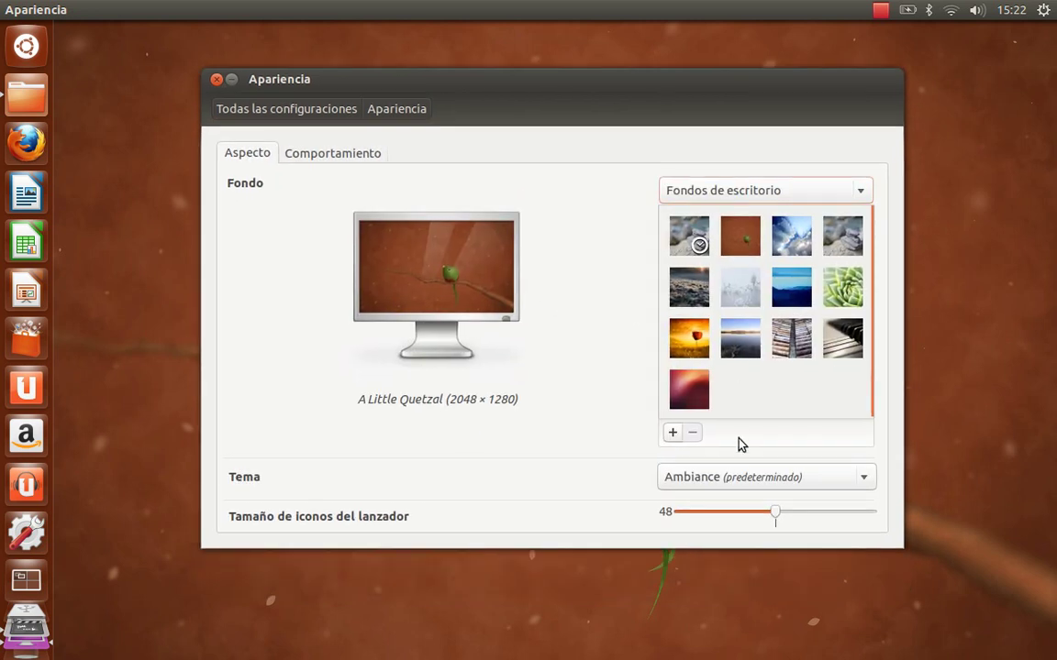
Reduce the launcher icon size to 36 and then 32, and set it back to 48
left_click_drag(769, 514, 732, 517)
left_click(704, 515)
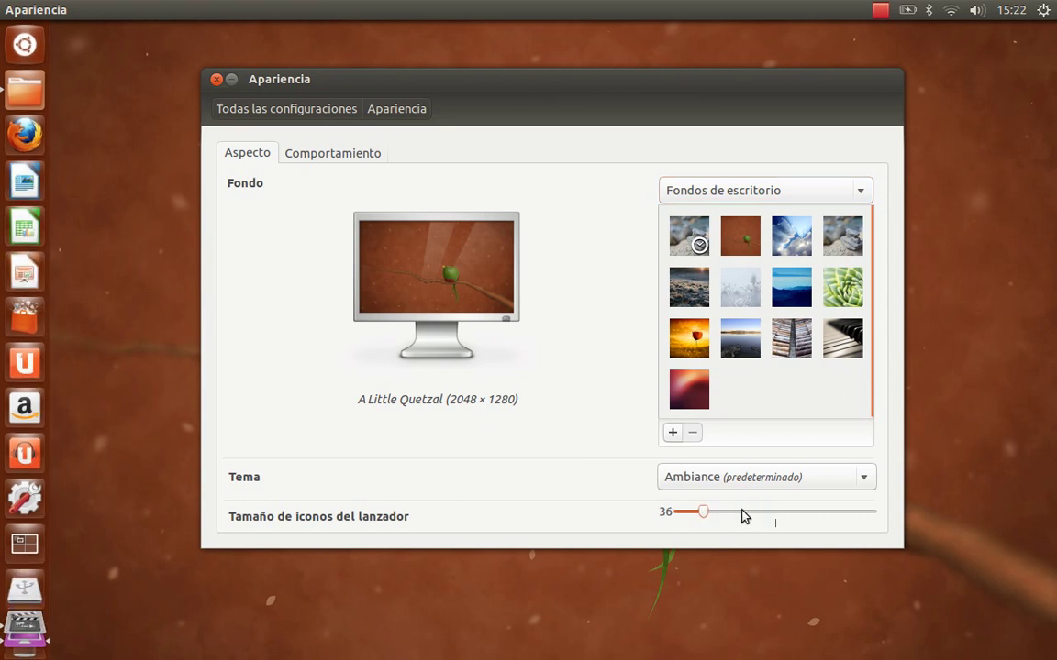
left_click_drag(704, 516, 669, 516)
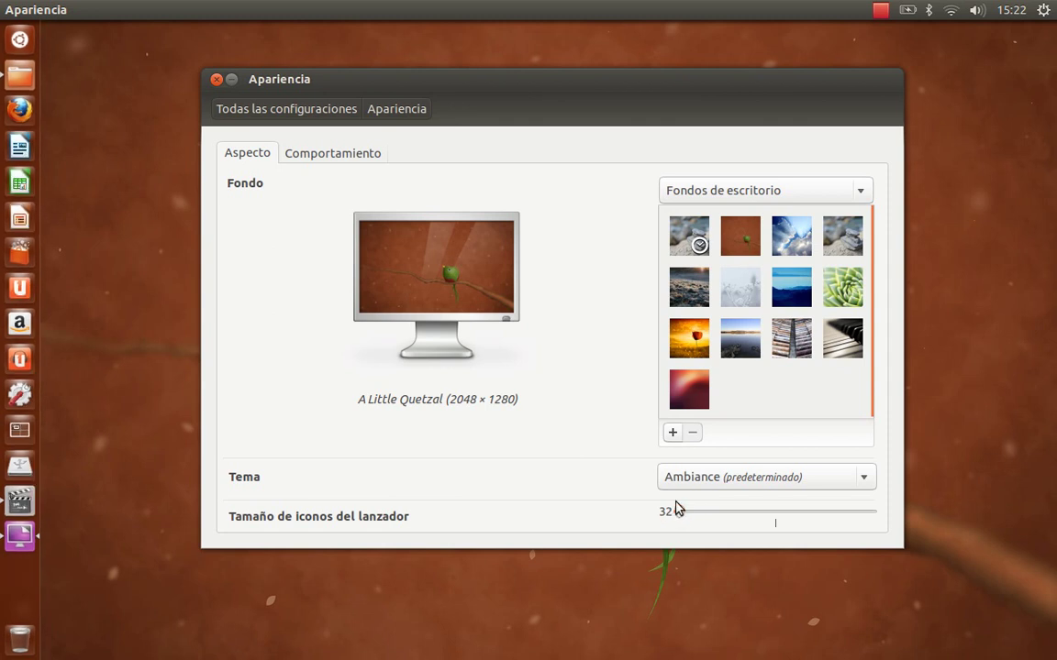
left_click_drag(682, 519, 778, 519)
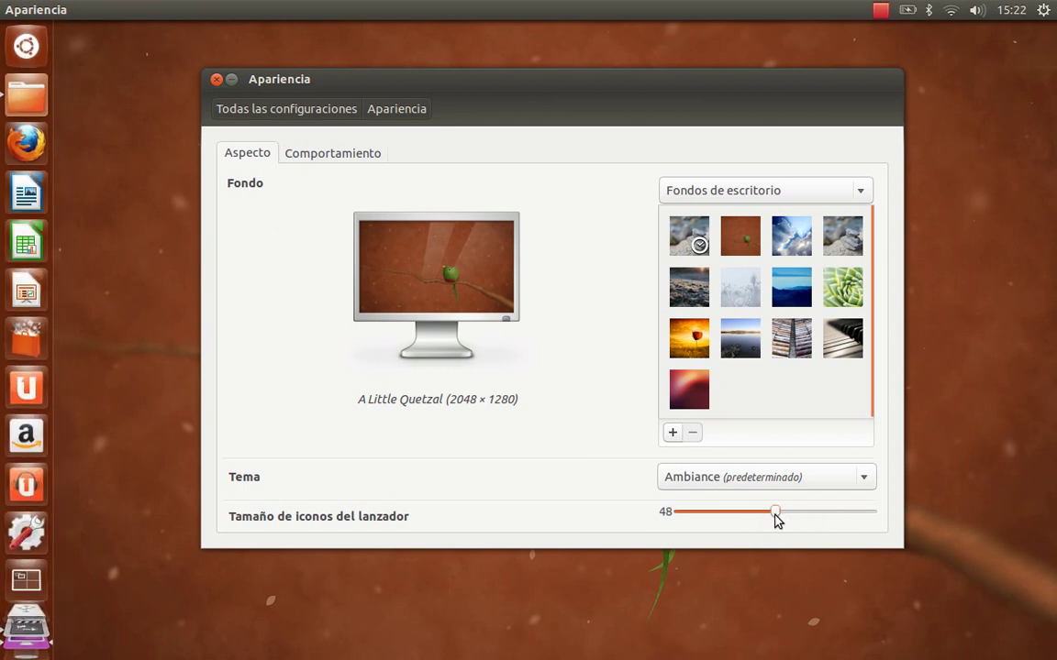
Move the appearance window slightly aside and switch the desktop theme to Radiance
left_click_drag(564, 78, 510, 91)
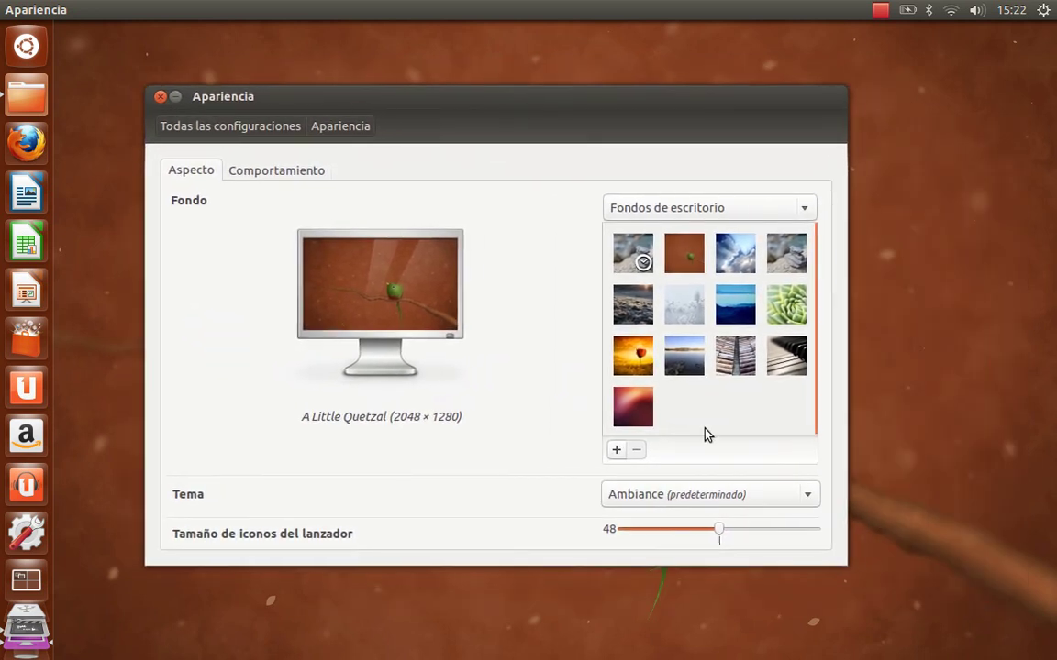
left_click(707, 505)
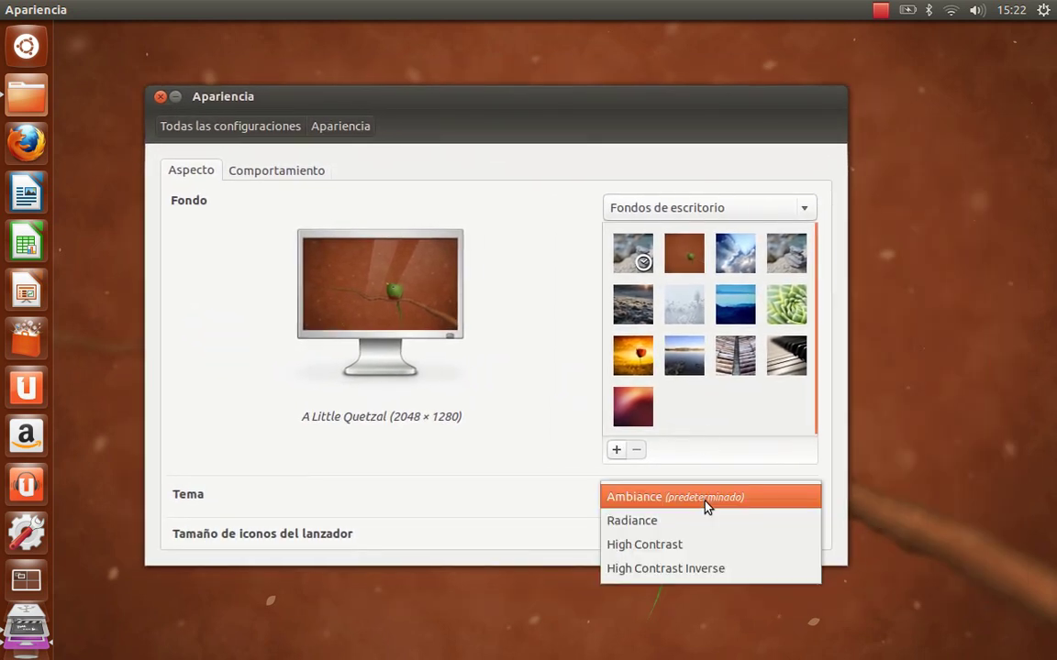
left_click(706, 521)
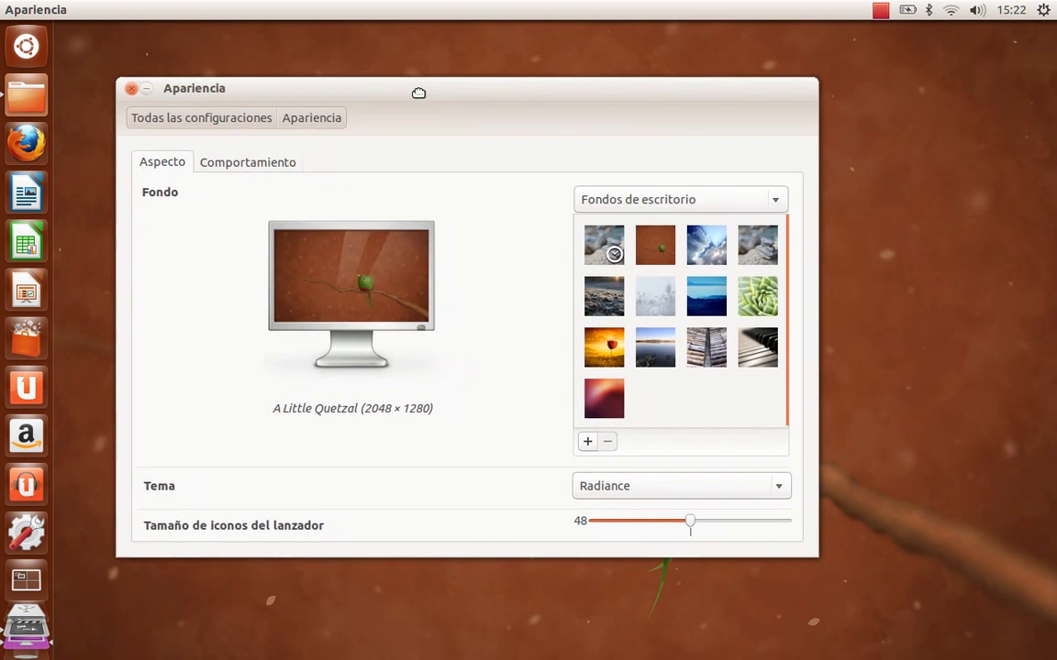
Set the desktop theme back to the default Ambiance and close the appearance settings
left_click(667, 495)
left_click(666, 470)
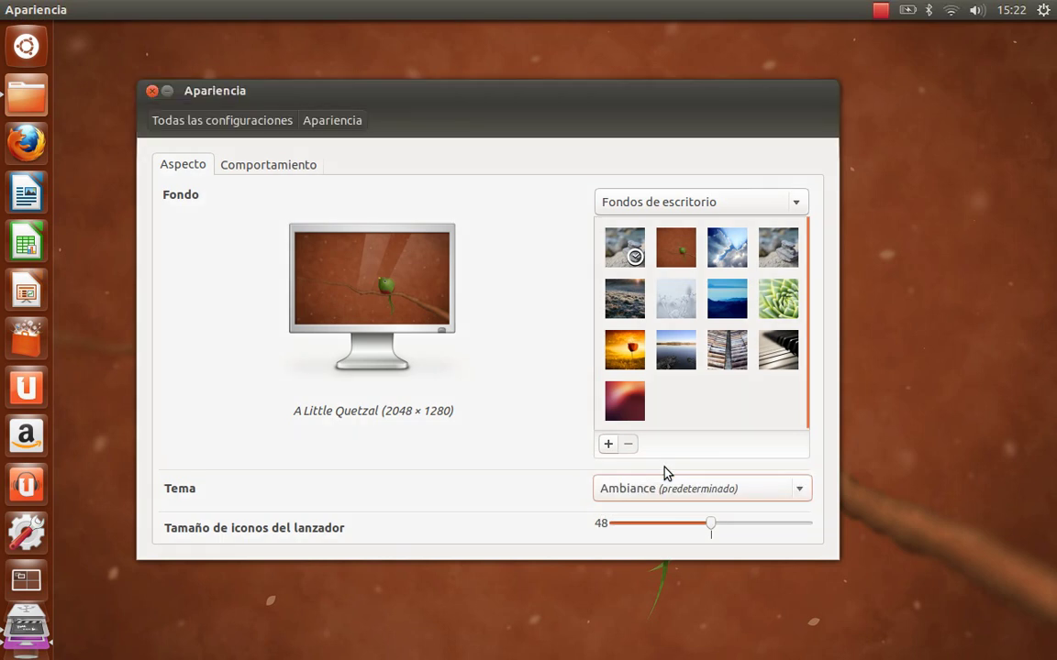
left_click(152, 91)
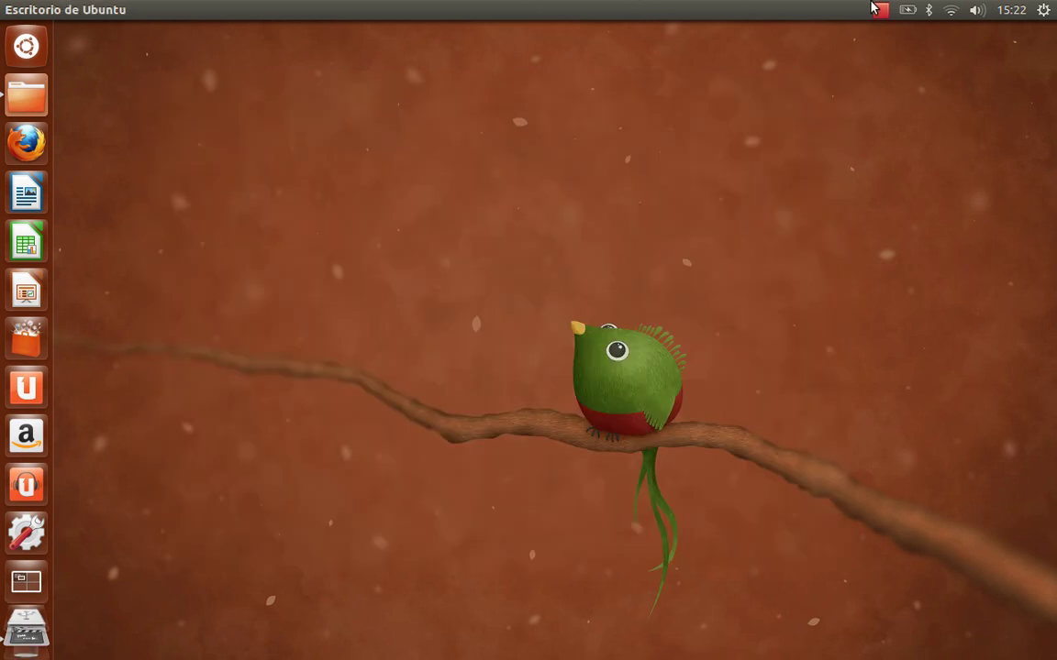